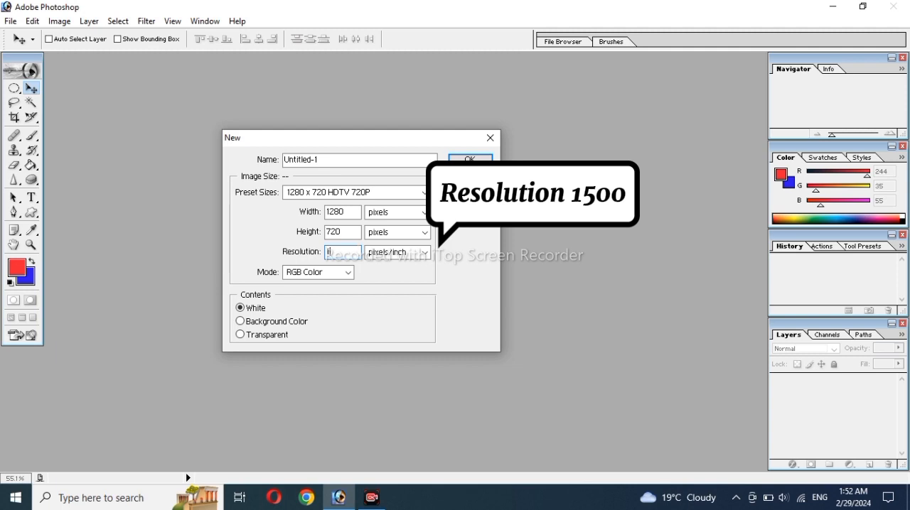
Step: Create a white 1280 x 720 pixel RGB document with a resolution of 1500 pixels/inch and maximize its window
type("1500")
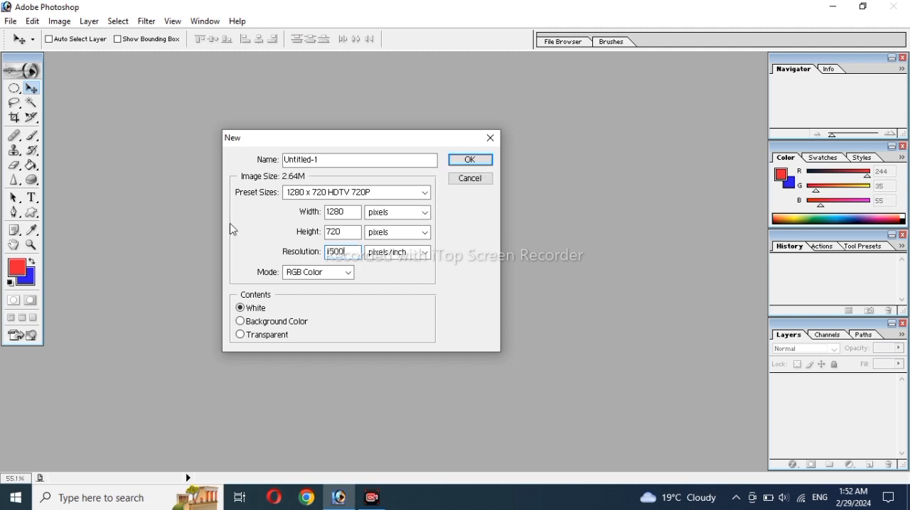
left_click(459, 162)
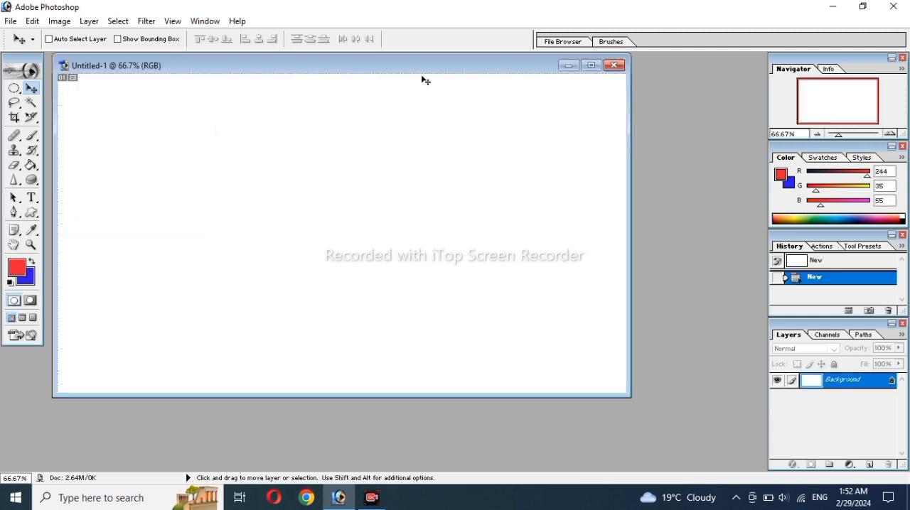
left_click_drag(409, 65, 460, 102)
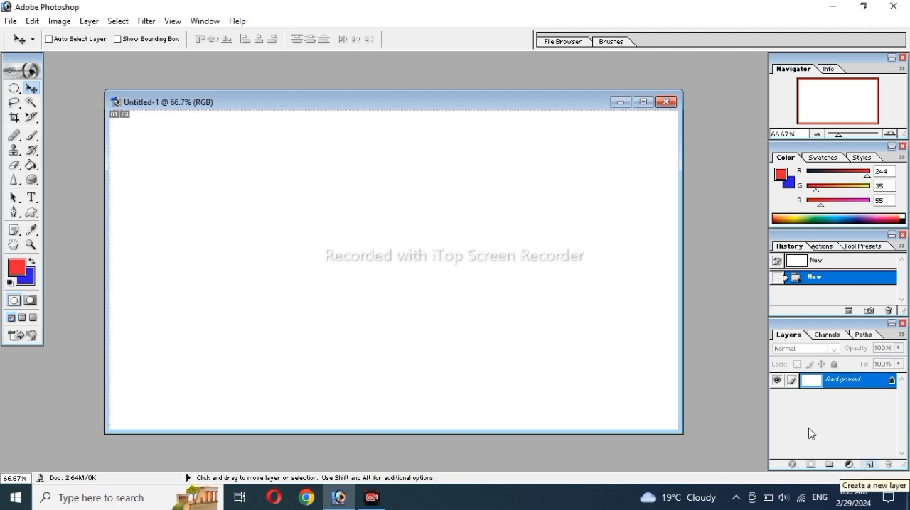
left_click(644, 102)
Step: Draw a circular elliptical-marquee selection just left of the canvas centre and fill it with the red foreground colour
left_click(14, 88)
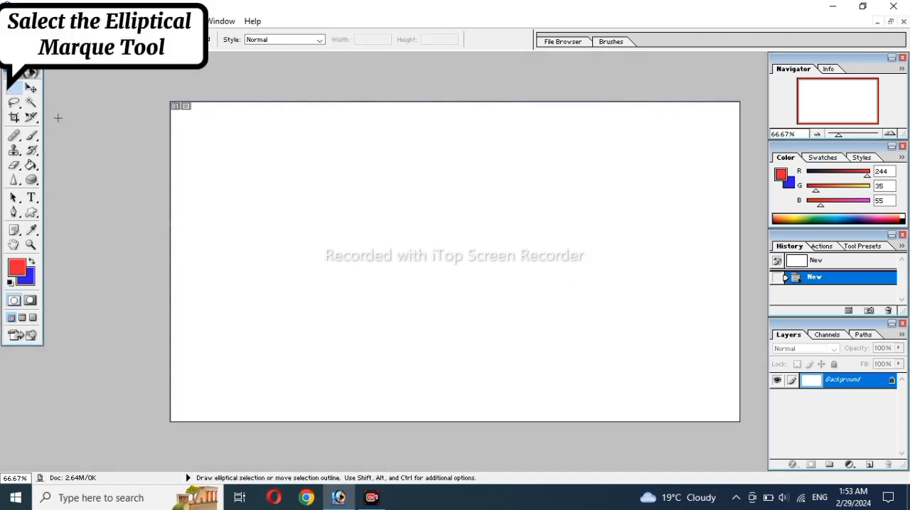
left_click_drag(336, 182, 366, 224)
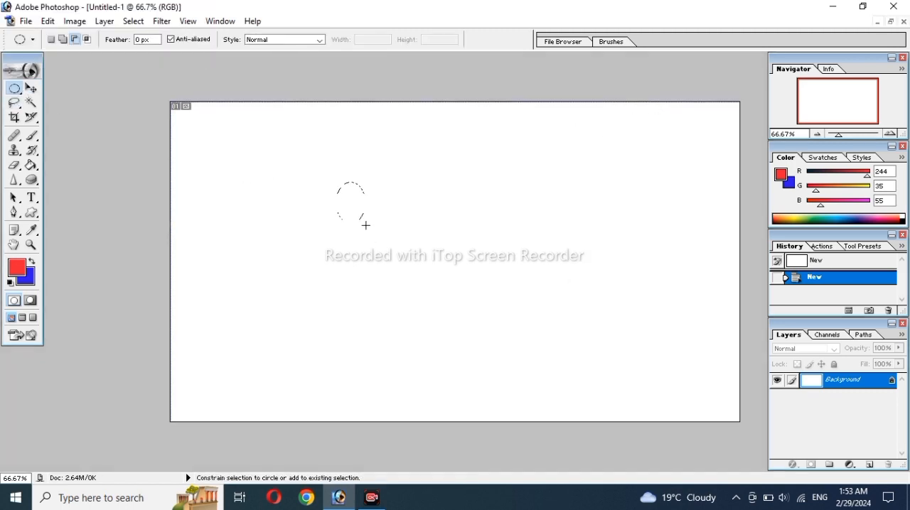
left_click_drag(416, 265, 447, 295)
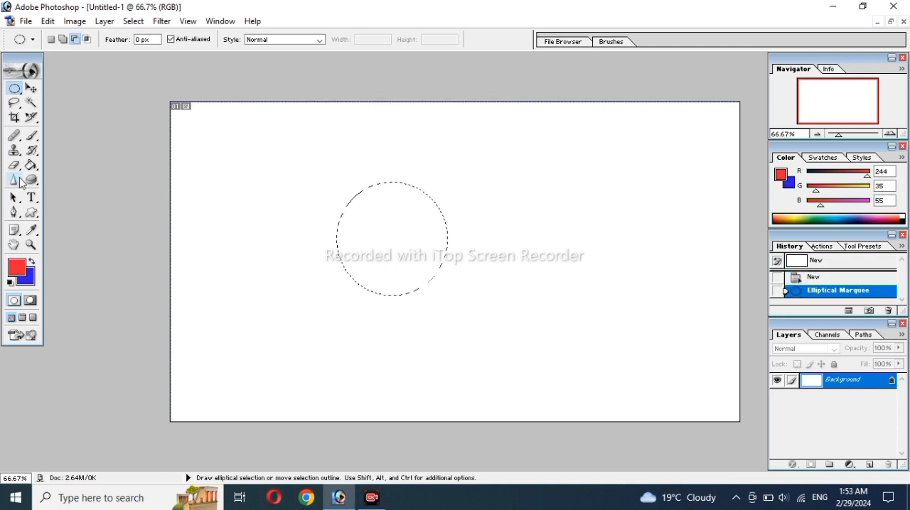
left_click(30, 165)
left_click(384, 239)
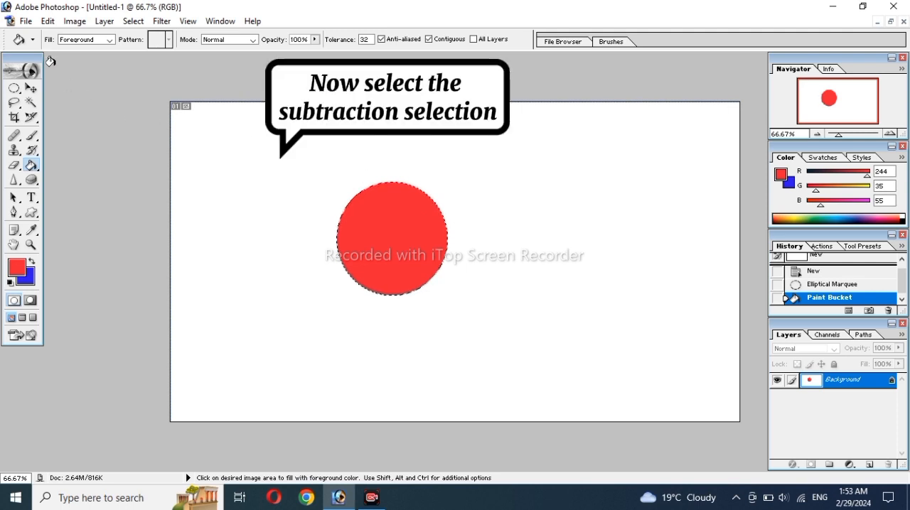
Step: Subtract overlapping ellipses from the circular selection, leaving a crescent along the red circle's right edge
left_click(14, 87)
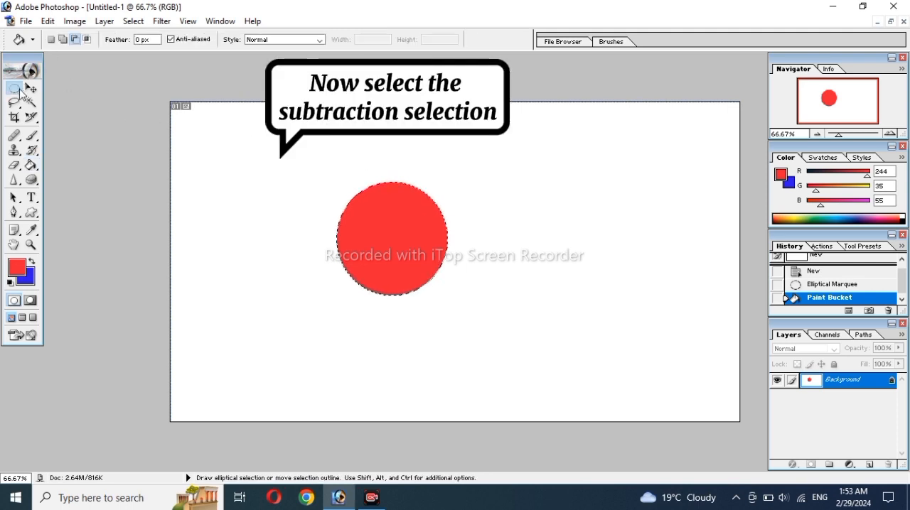
left_click(74, 40)
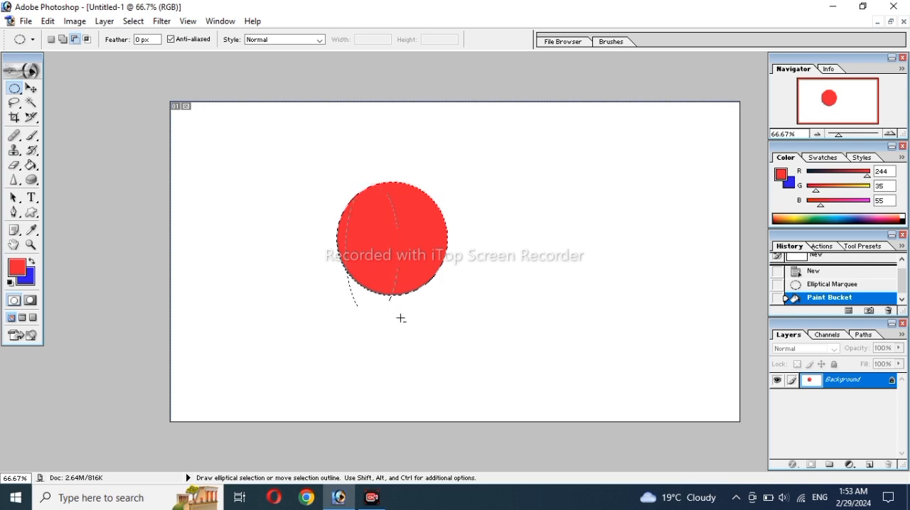
left_click_drag(401, 318, 388, 317)
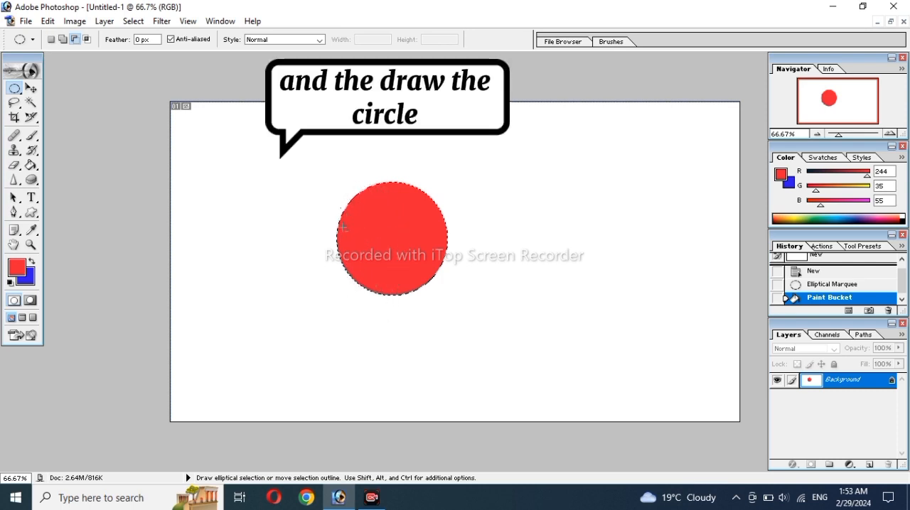
left_click_drag(343, 191, 342, 189)
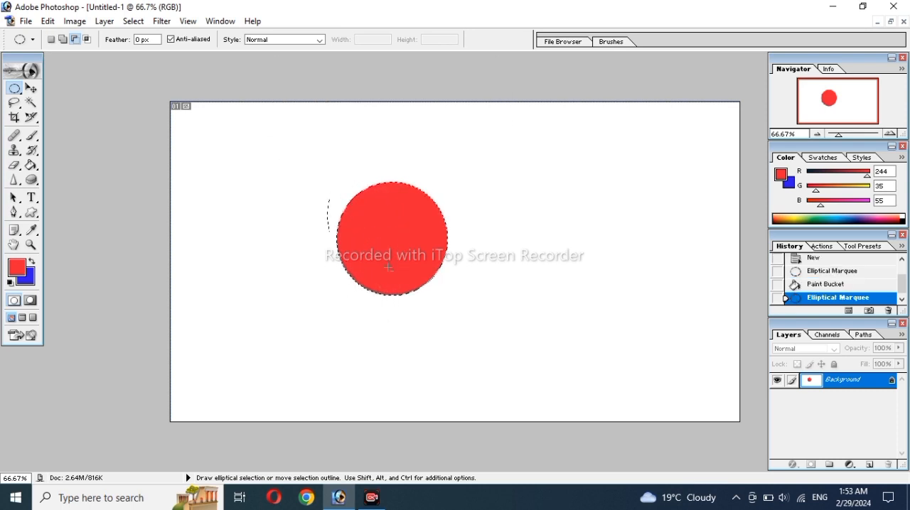
mouse_move(416, 324)
left_mouse_down()
mouse_move(410, 329)
mouse_move(423, 339)
left_mouse_up()
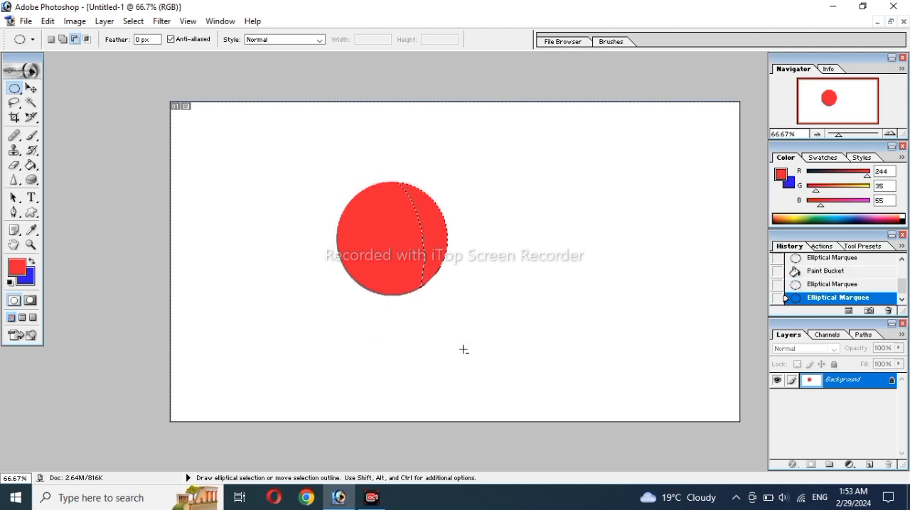
Step: Copy the selected crescent to a new layer and delete the Background layer
key("ctrl+j")
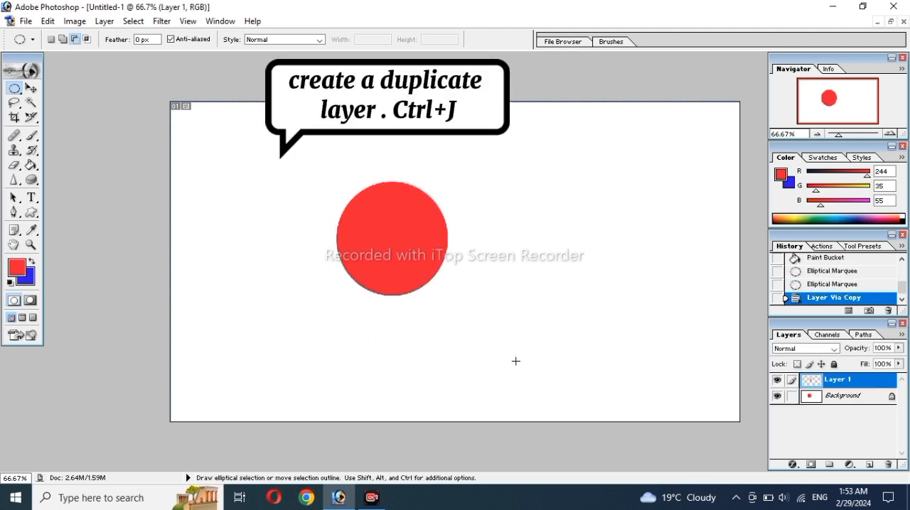
left_click(810, 398)
right_click(824, 396)
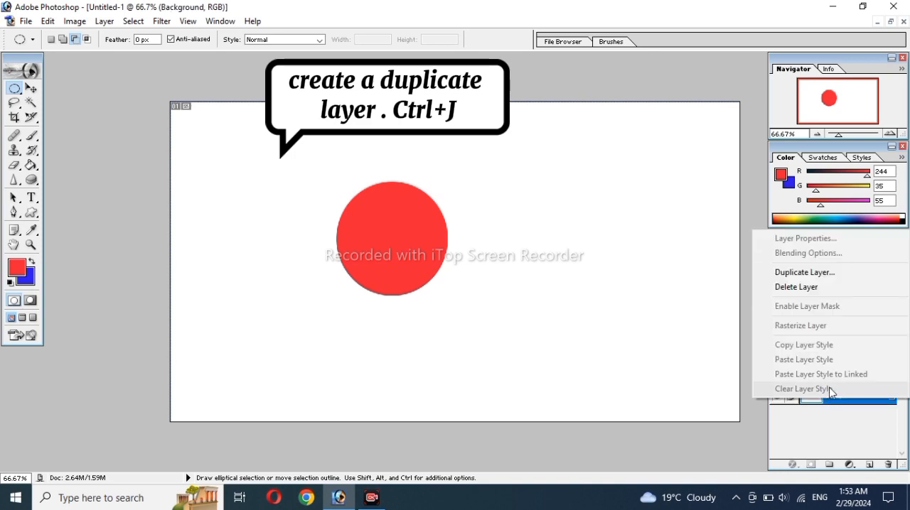
left_click(797, 287)
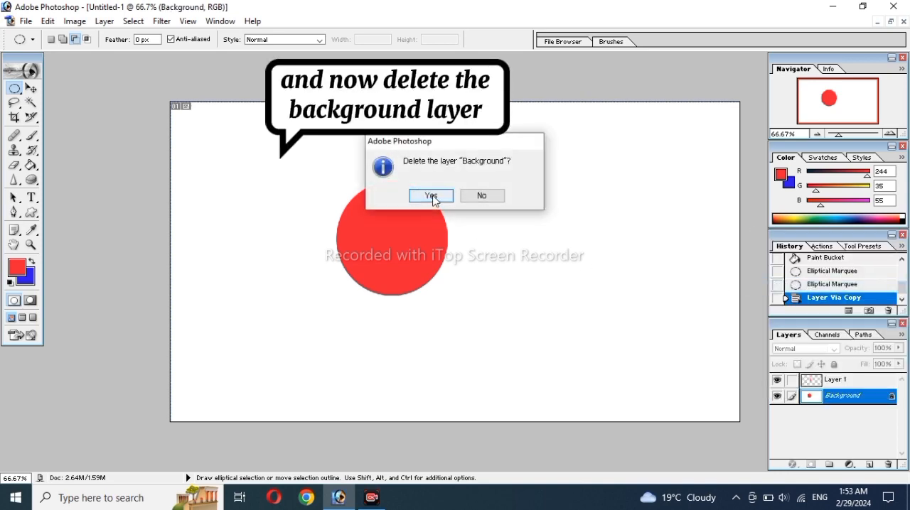
left_click(431, 195)
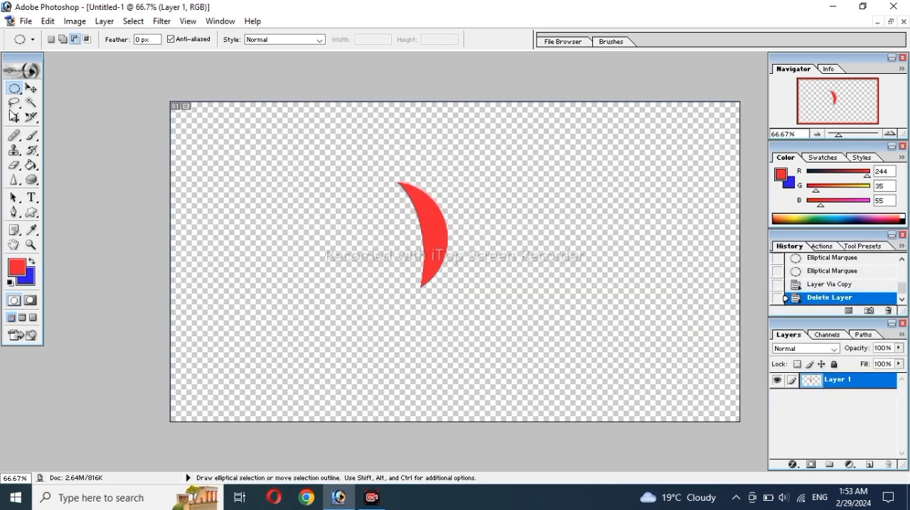
Step: Move the red crescent to the right and slightly down, just right of the canvas centre
left_click(37, 89)
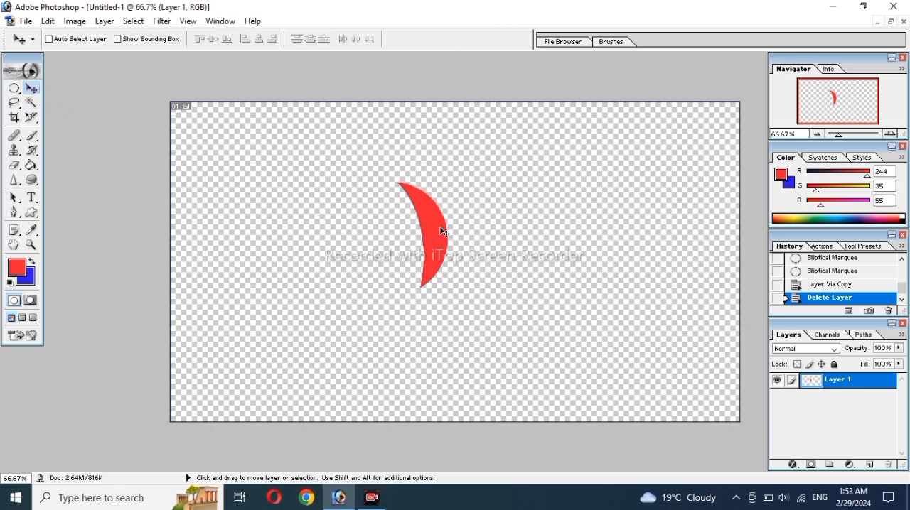
left_click_drag(442, 278, 527, 300)
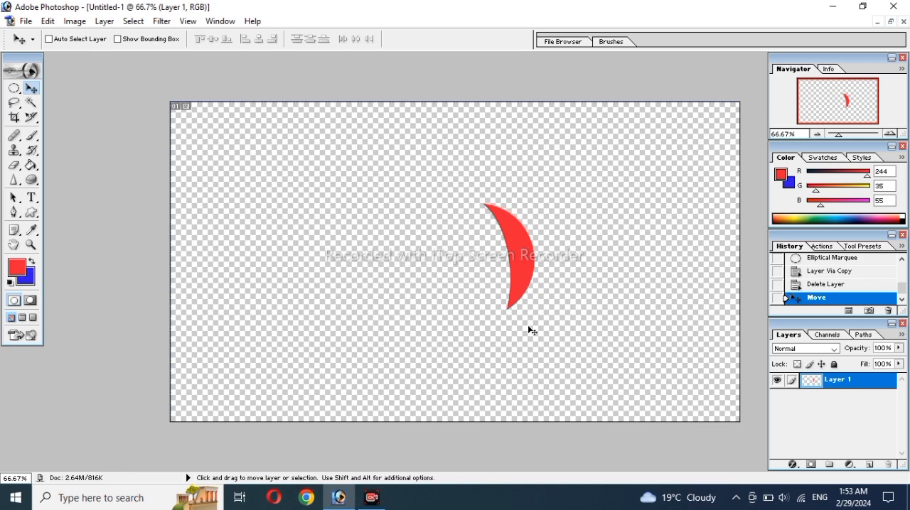
key("ctrl+t")
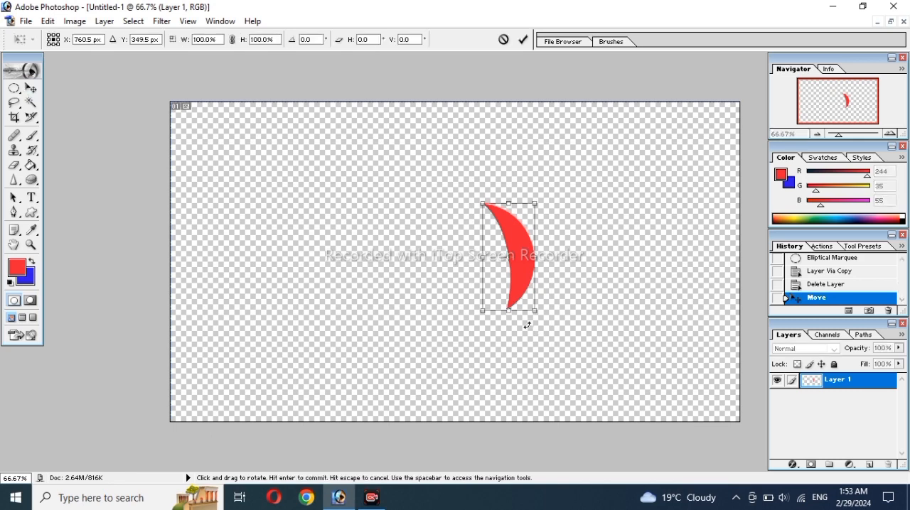
key("Return")
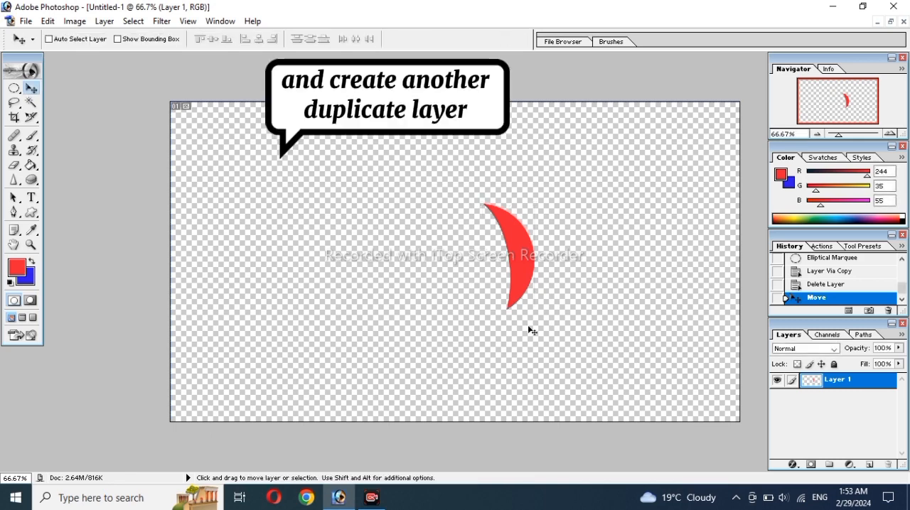
Step: Duplicate the crescent layer and free-transform the copy, rotating it about -79.5° and placing it across the original's upper tip
key("ctrl+j")
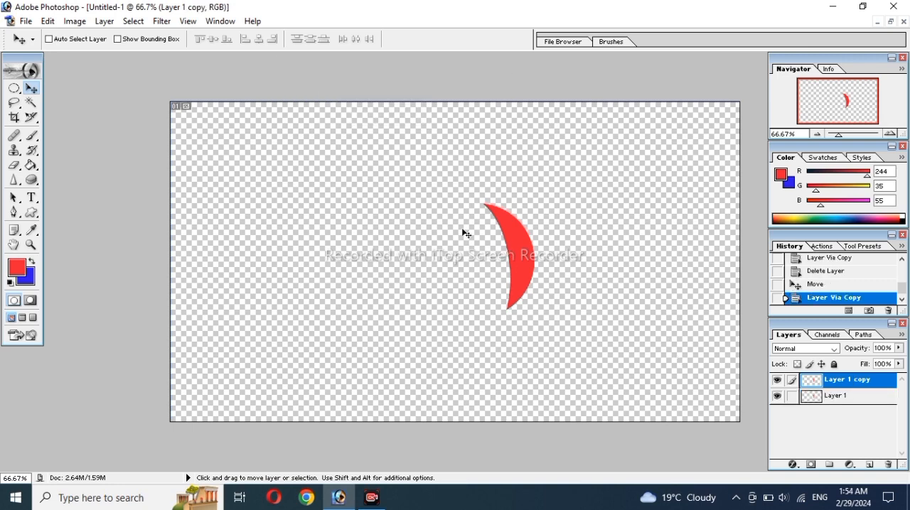
key("ctrl+t")
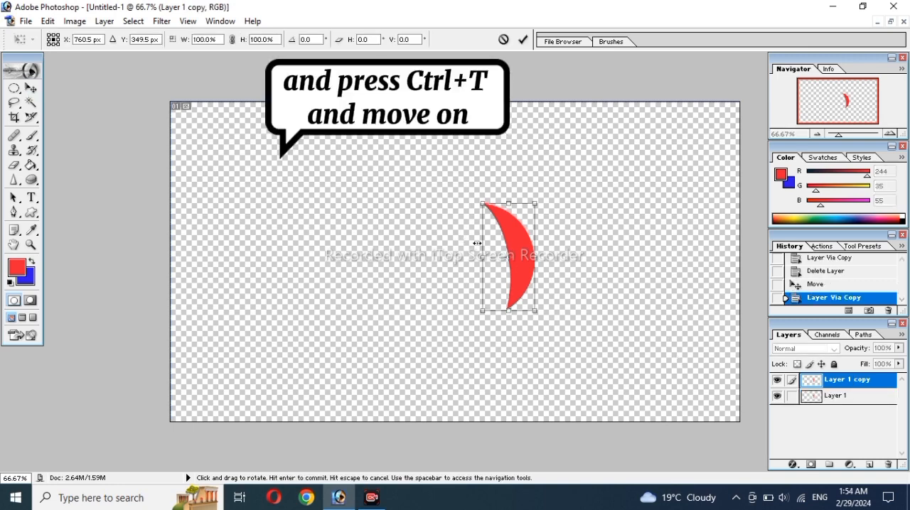
left_click_drag(526, 258, 541, 235)
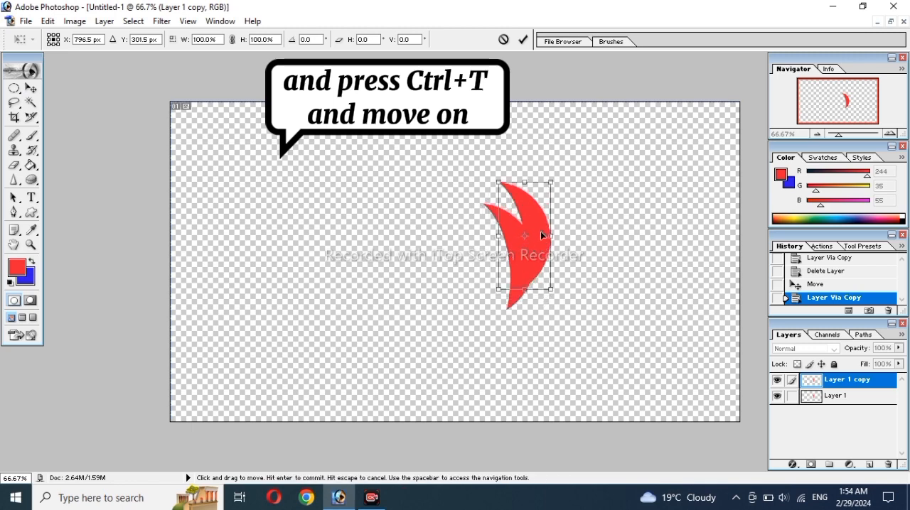
left_click_drag(561, 171, 538, 163)
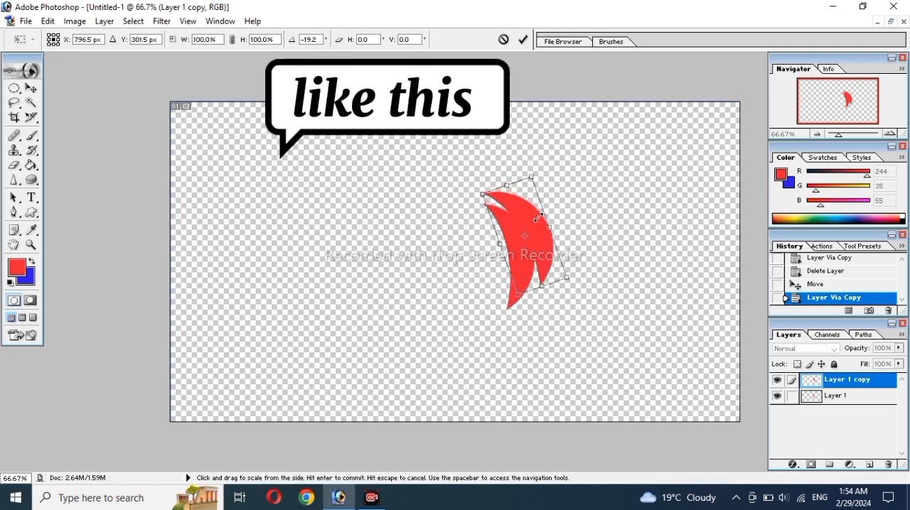
left_click_drag(526, 215, 507, 182)
left_click_drag(525, 138, 471, 142)
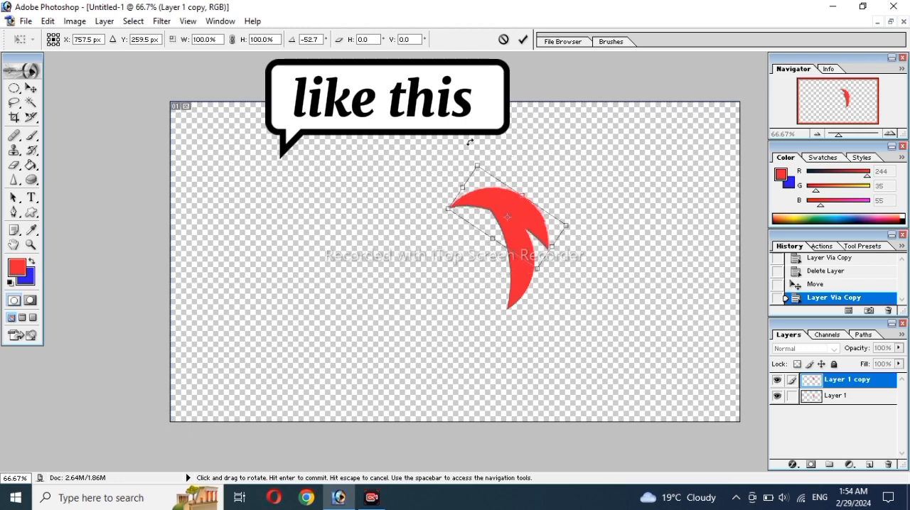
left_click_drag(504, 211, 478, 193)
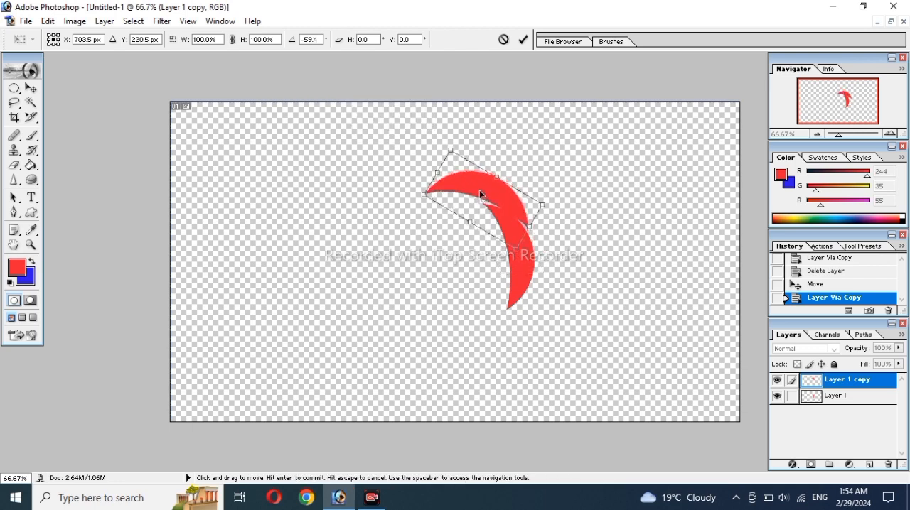
left_click_drag(450, 142, 427, 149)
left_click_drag(505, 199, 503, 203)
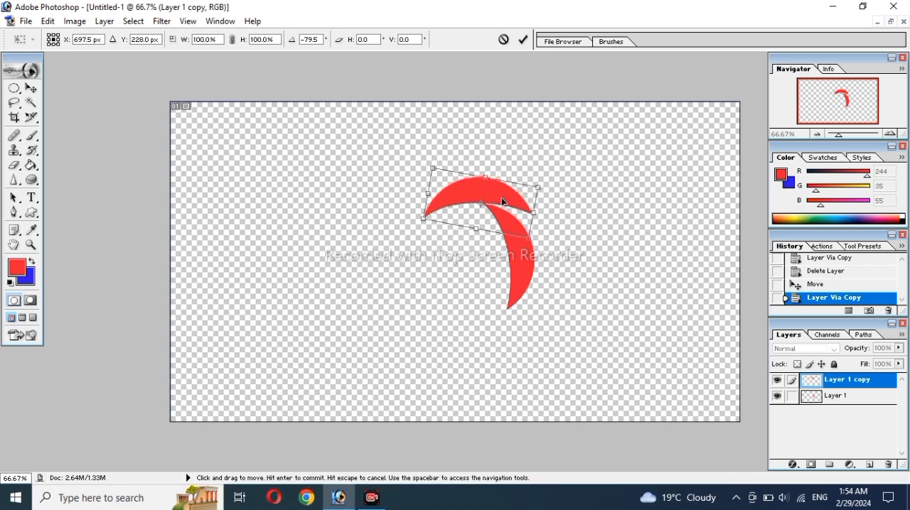
key("Return")
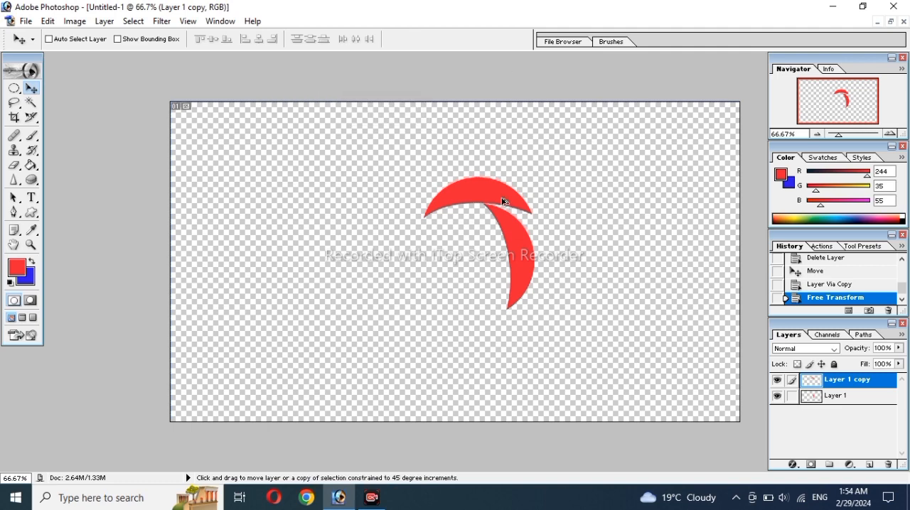
Step: Repeat the last transformation on three more crescent copies to form a ring of five blades
key("ctrl+shift+alt+t")
key("ctrl+shift+alt+t")
key("ctrl+shift+alt+t")
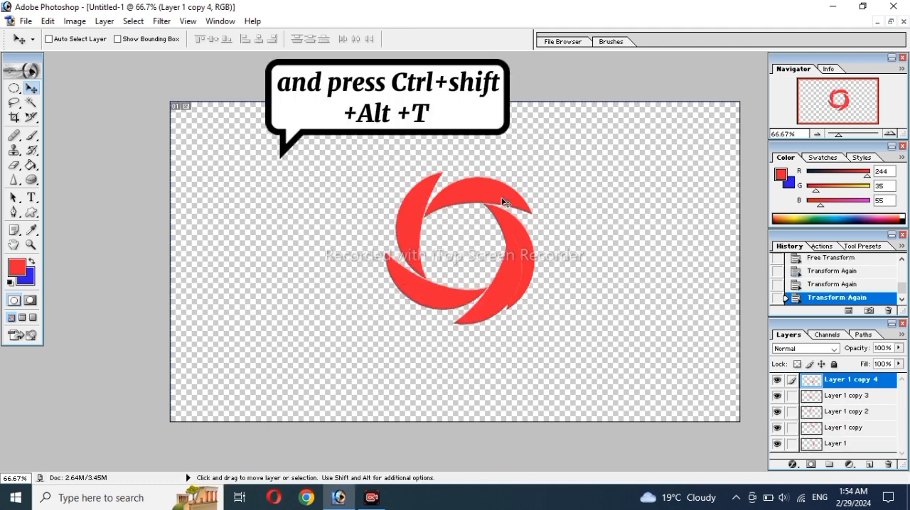
Step: Free-transform the original crescent on Layer 1, shifting it right and rotating it about -2.1° to separate it from the ring
key("ctrl+0")
key("alt+shift+bracketleft")
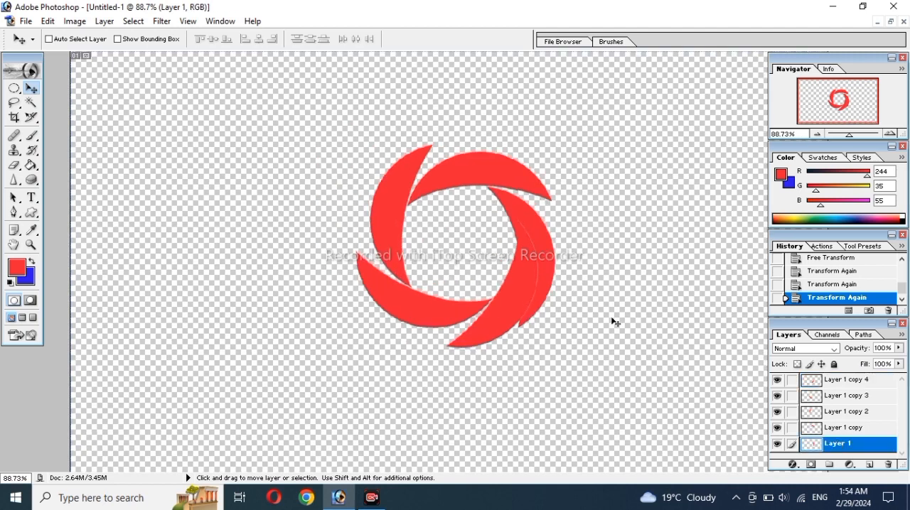
key("ctrl+t")
left_click_drag(533, 225, 553, 228)
left_click_drag(584, 342, 587, 338)
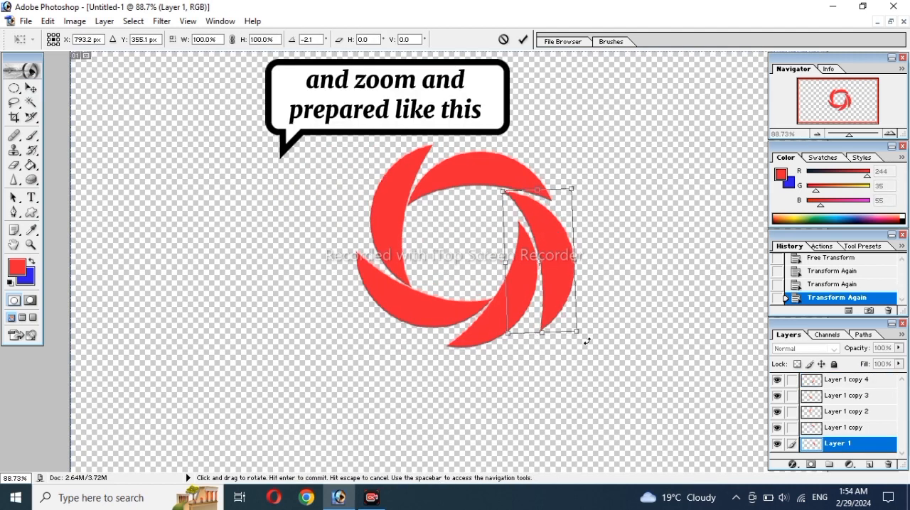
Step: Rotate the top crescent on Layer 1 copy slightly counter-clockwise to even out the gaps beside it
left_click(831, 429)
key("ctrl+t")
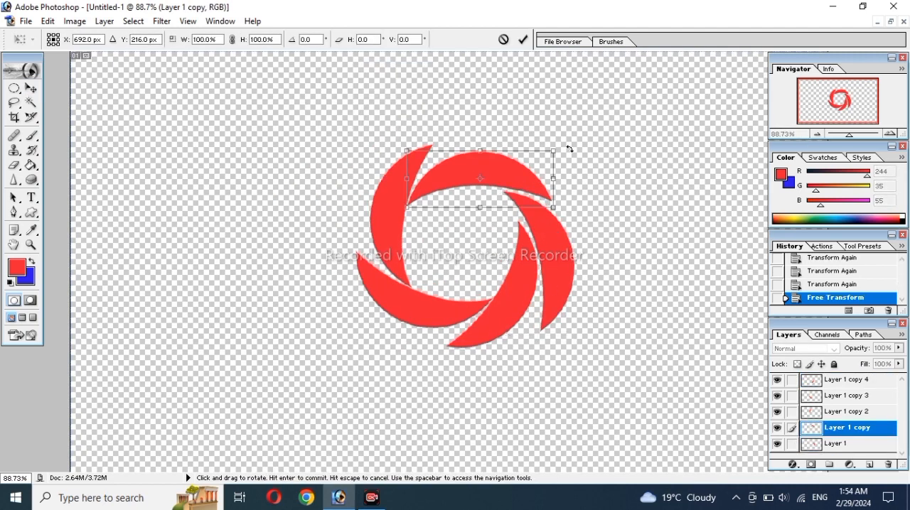
left_click_drag(567, 149, 562, 139)
left_click(852, 382)
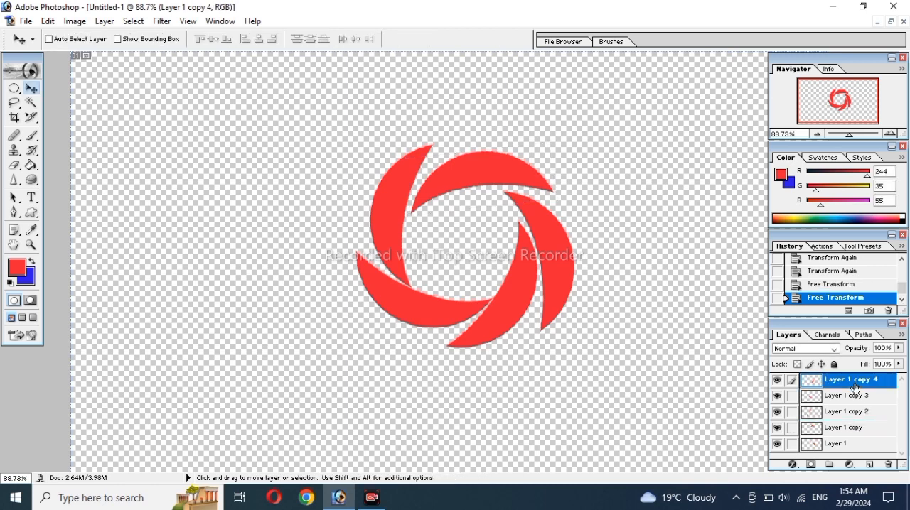
left_click(829, 399)
key("ctrl+t")
key("Escape")
Step: Free-transform the lower crescent on Layer 1 copy 4, shifting it down and rotating it about 6.8° clockwise
left_click(849, 380)
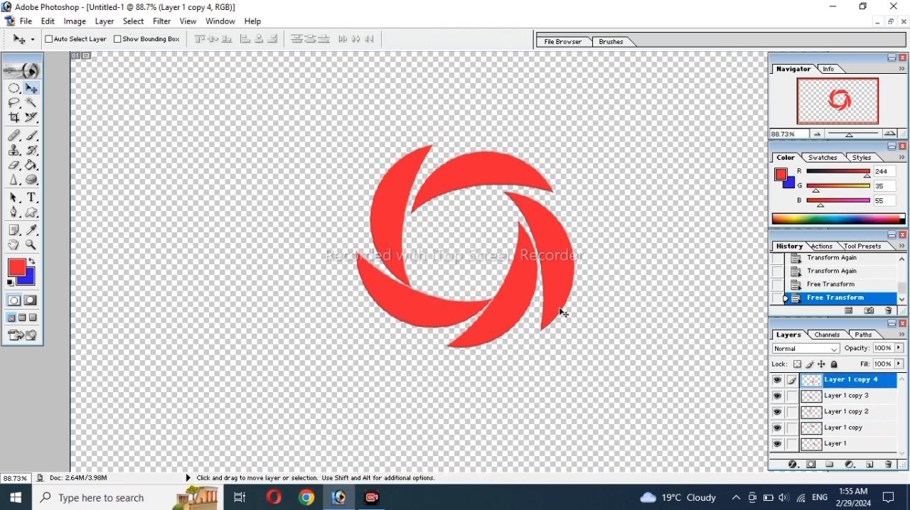
key("ctrl+t")
mouse_move(439, 356)
left_mouse_down()
mouse_move(446, 359)
mouse_move(440, 356)
left_mouse_up()
left_click_drag(517, 304, 516, 314)
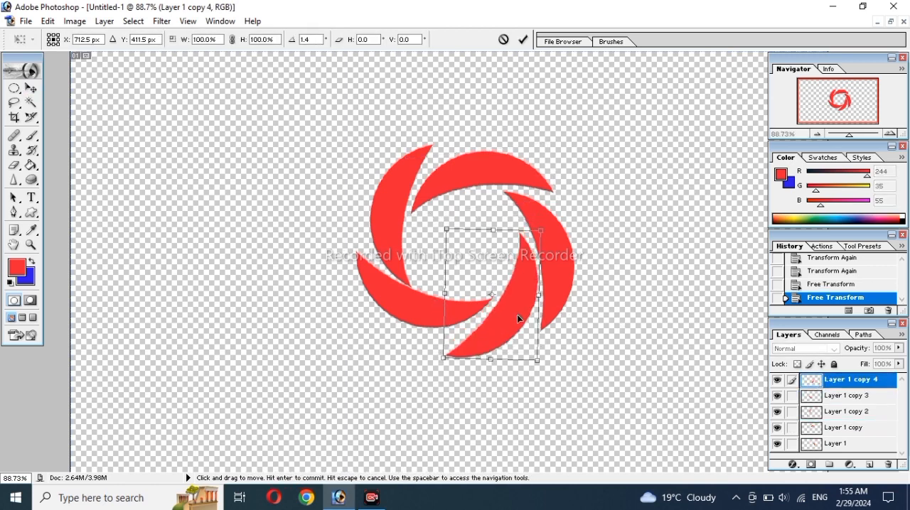
left_click_drag(433, 351, 428, 347)
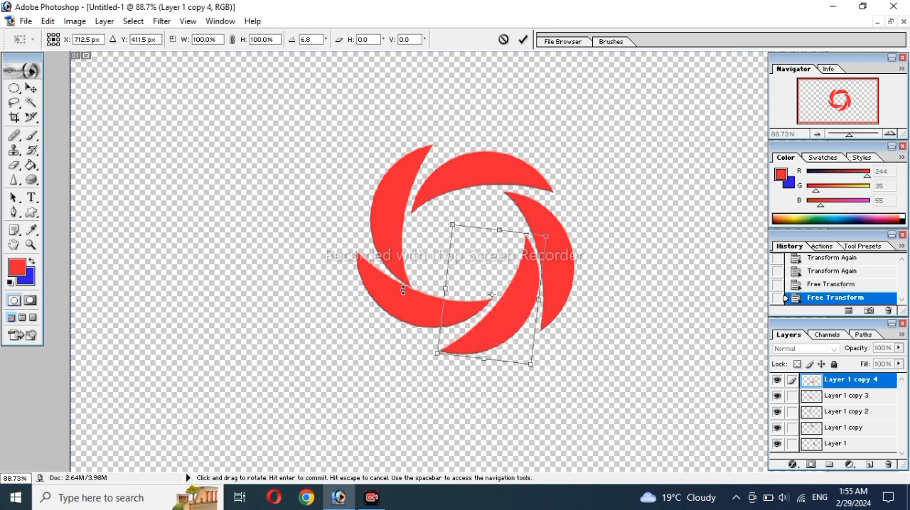
scroll(557, 234, "down", 1)
key("Return")
Step: Nudge the original crescent on Layer 1 slightly upward and rotate it a little counter-clockwise
left_click(877, 443)
key("ctrl+t")
left_click_drag(555, 251, 557, 248)
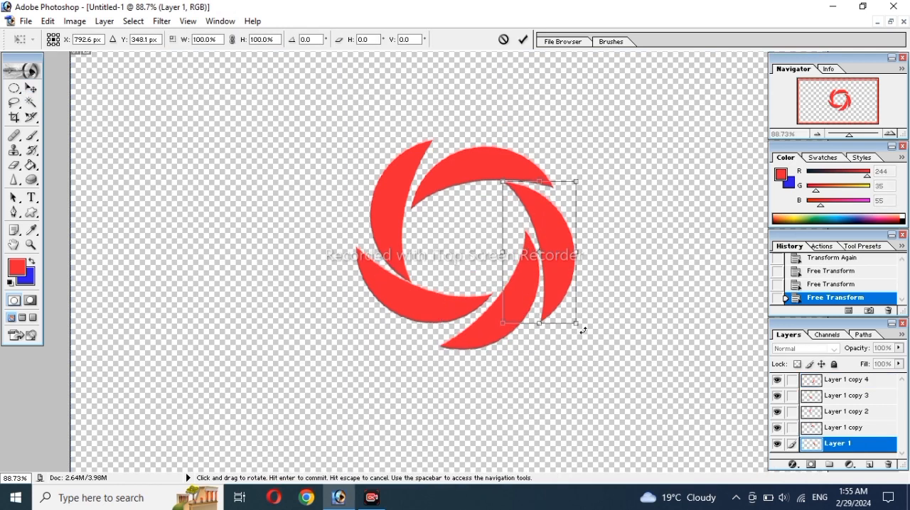
left_click_drag(583, 331, 587, 321)
key("Return")
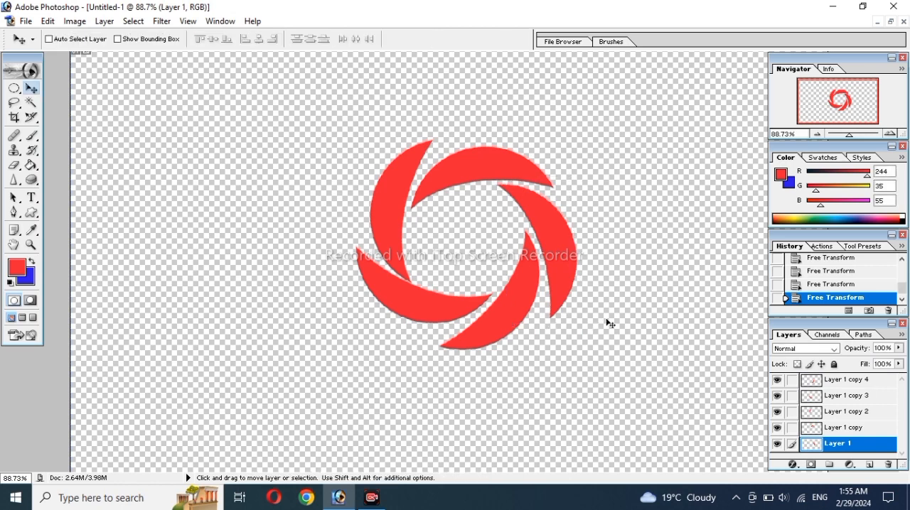
scroll(846, 409, "up", 1)
left_click(845, 395)
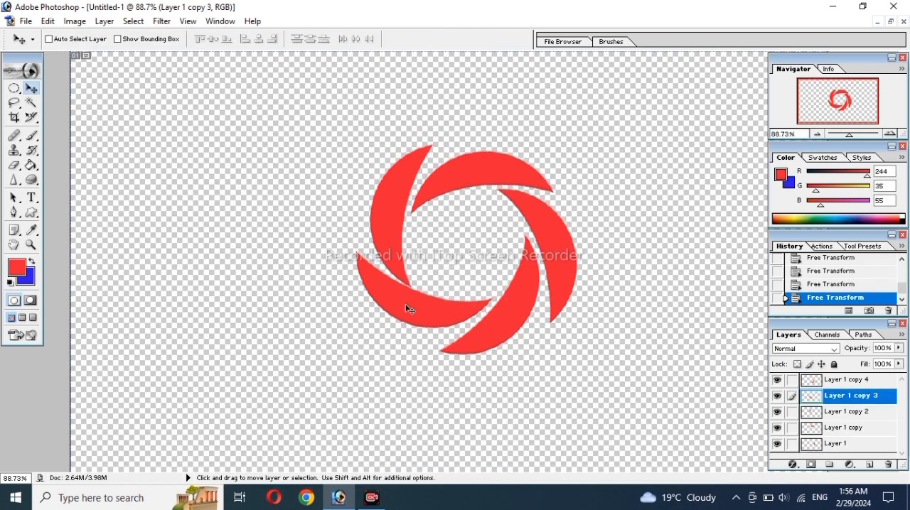
key("ctrl+t")
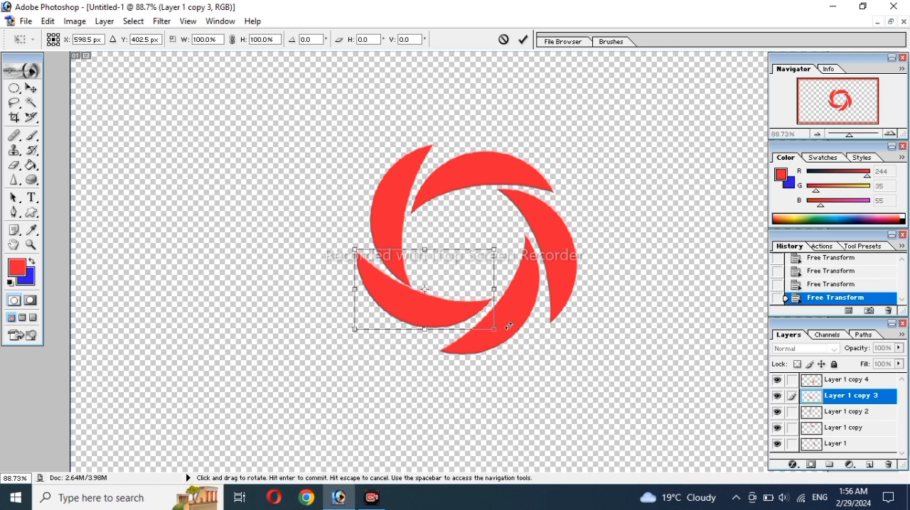
key("Return")
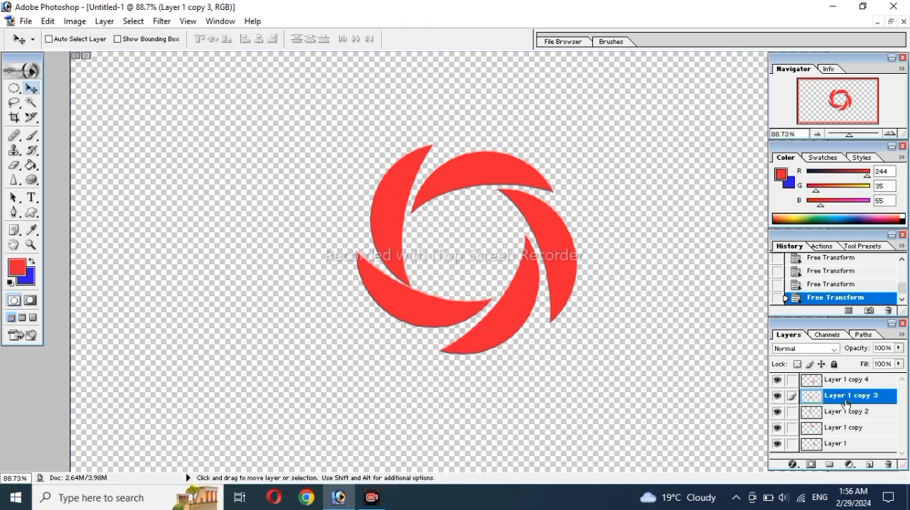
Step: Rotate the lower crescent on Layer 1 copy 4 a further 5° clockwise
left_click(852, 382)
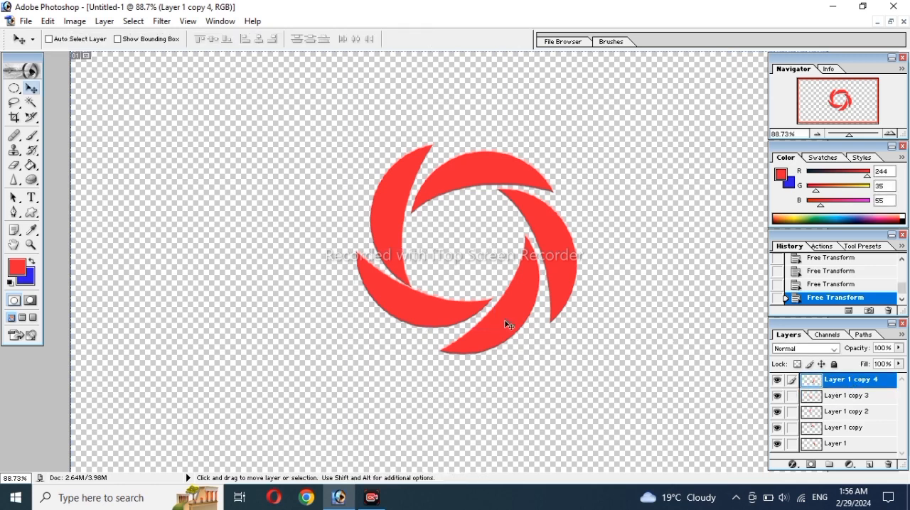
key("ctrl+t")
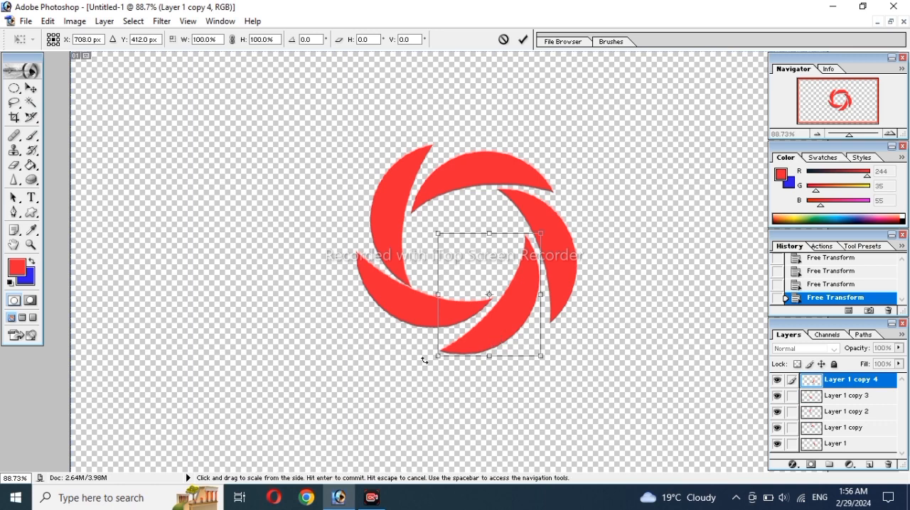
left_click_drag(424, 360, 418, 353)
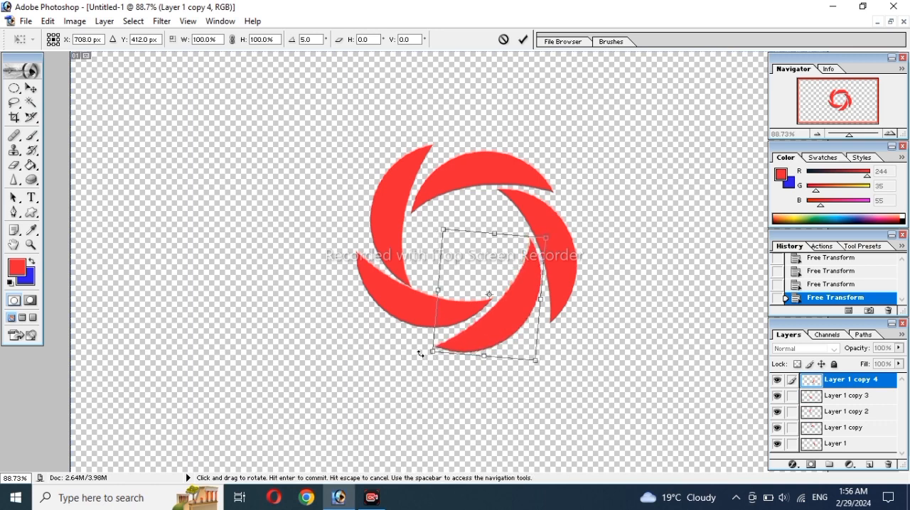
key("Return")
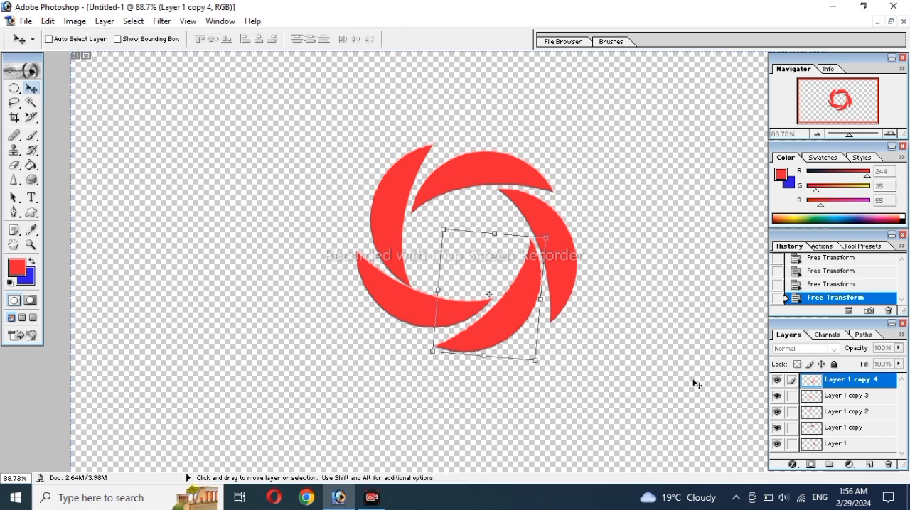
Step: Link the four other crescent layers to Layer 1 copy 4 and merge the linked layers into one
left_click(792, 395)
left_click(793, 413)
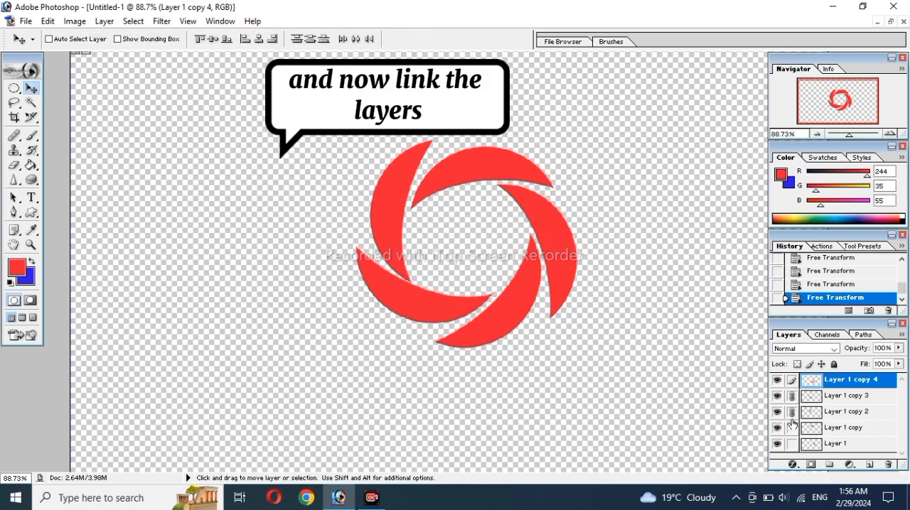
left_click(793, 428)
left_click(793, 445)
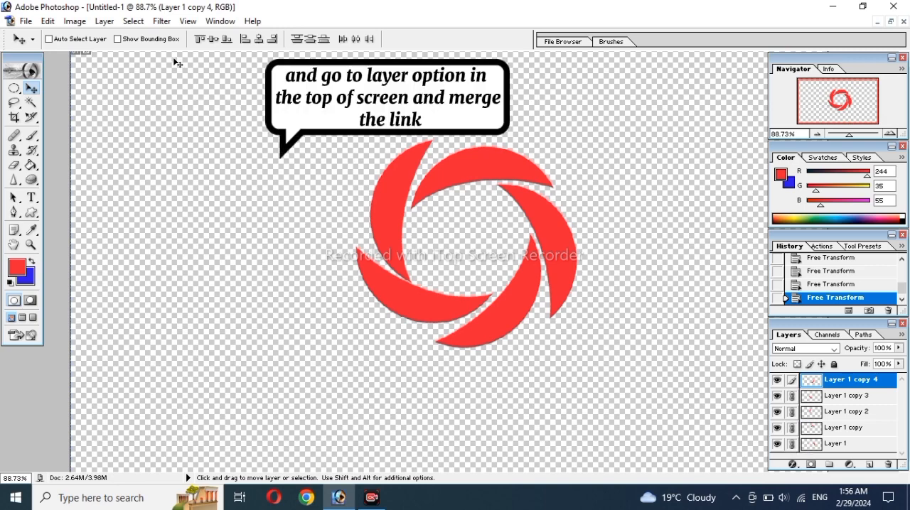
left_click(105, 22)
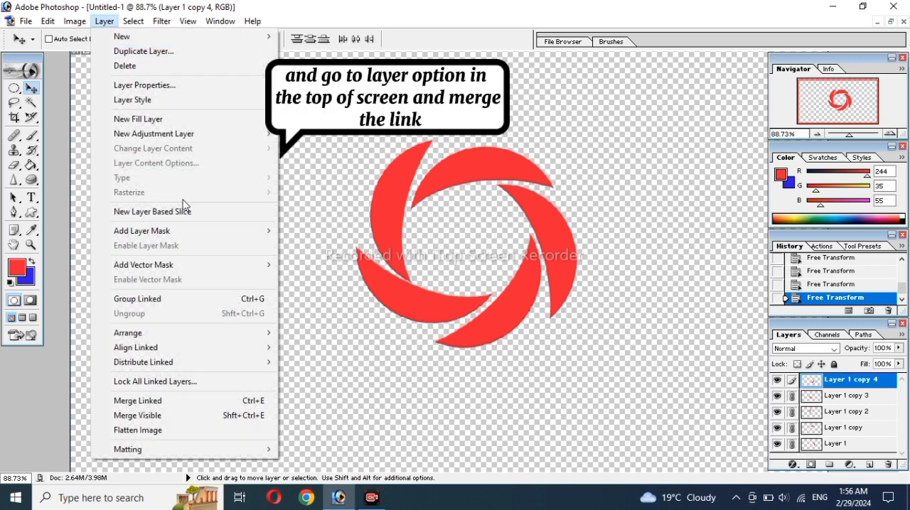
left_click(188, 400)
Step: Move the merged ring slightly left on the canvas
left_click_drag(518, 319, 492, 331)
left_click_drag(492, 331, 424, 336)
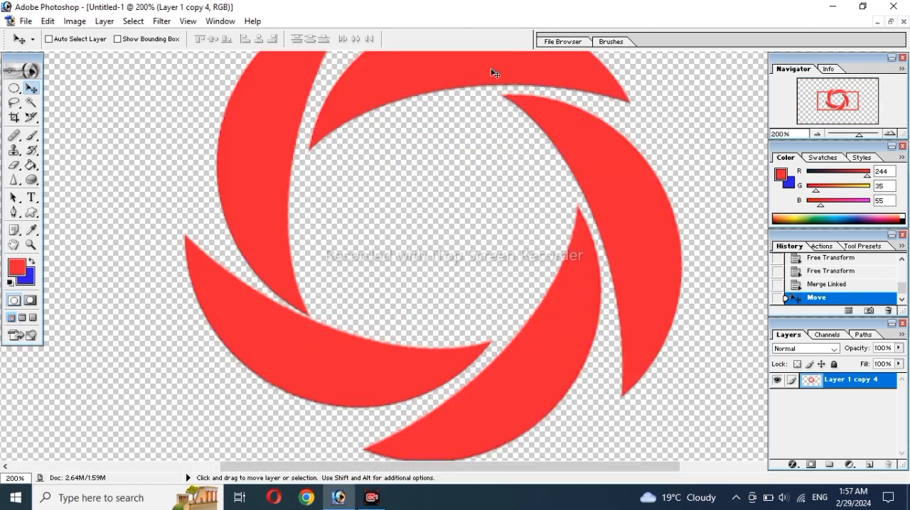
key("ctrl+minus")
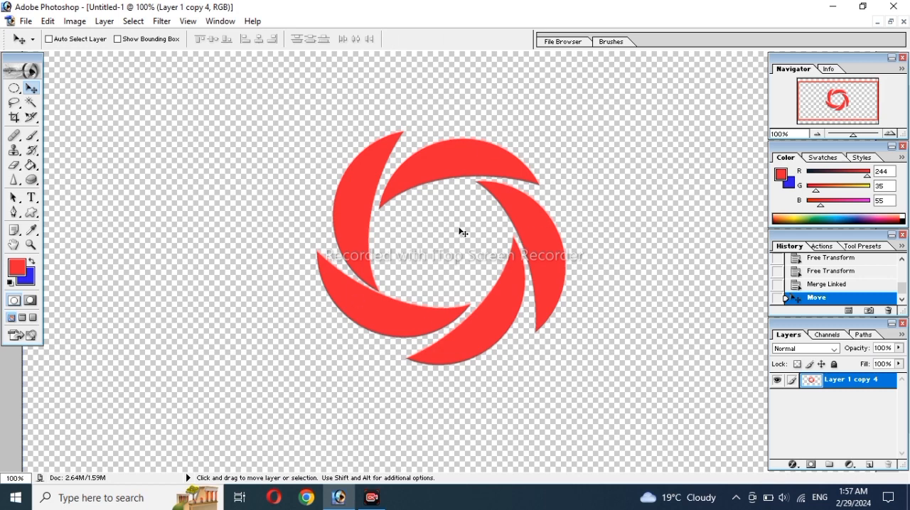
Step: Open the ring layer's blending options and enable Drop Shadow, Inner Shadow, Outer Glow, Inner Glow, and Bevel and Emboss with Contour
right_click(822, 384)
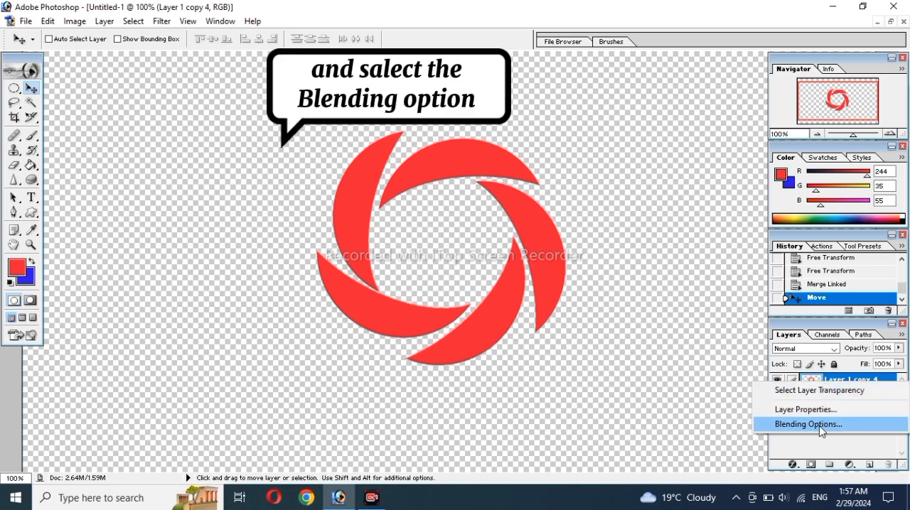
left_click(821, 427)
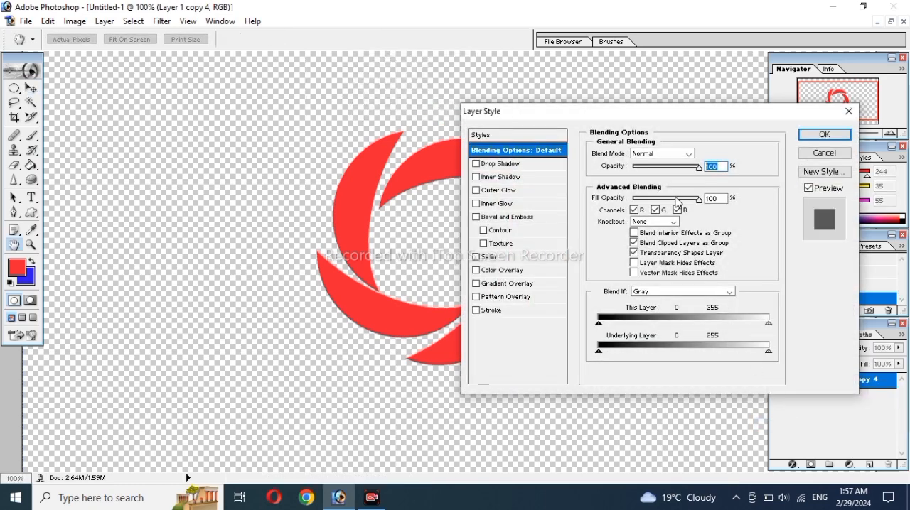
left_click_drag(653, 118, 753, 112)
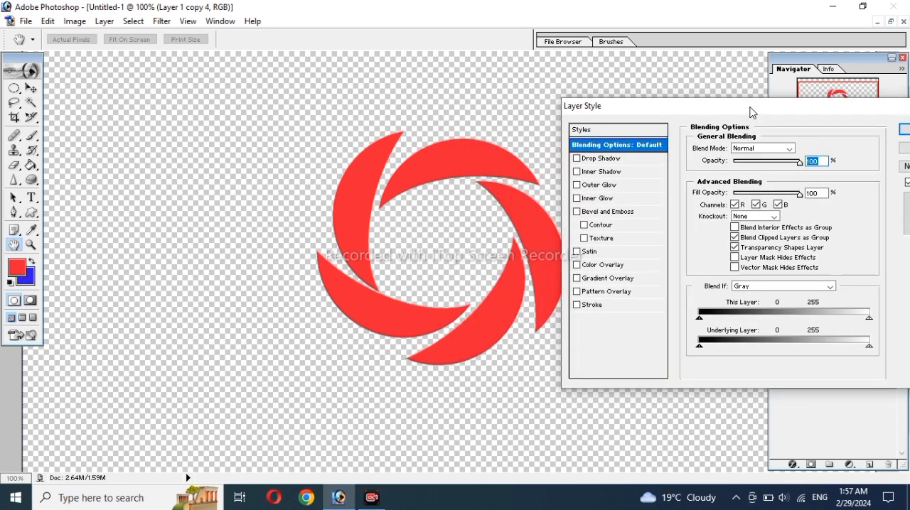
left_click(577, 171)
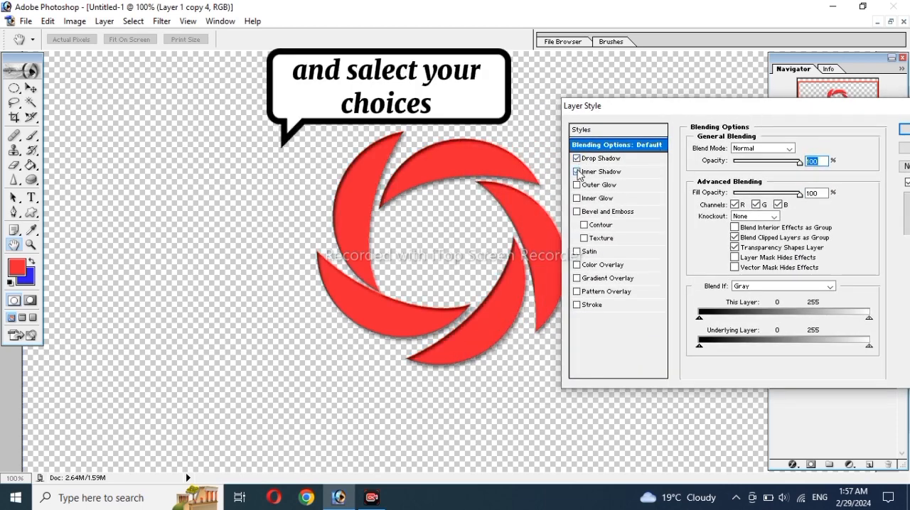
left_click(577, 185)
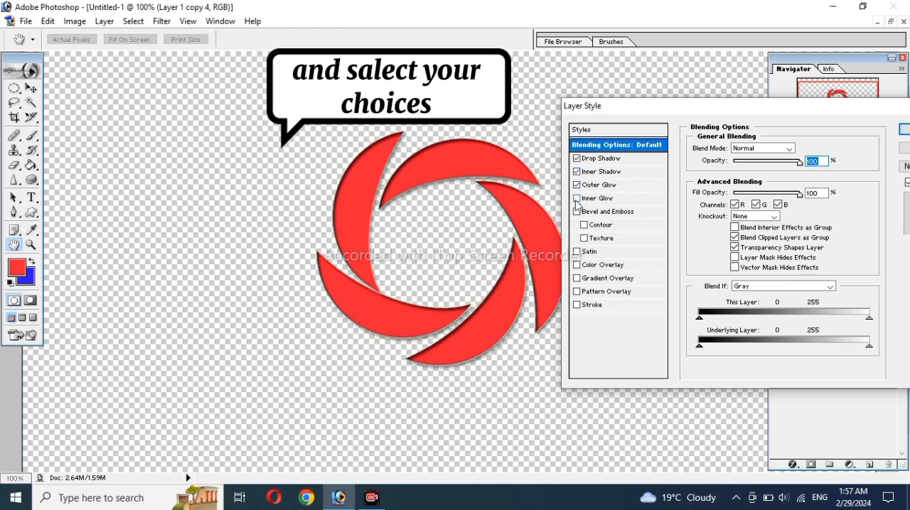
left_click(576, 199)
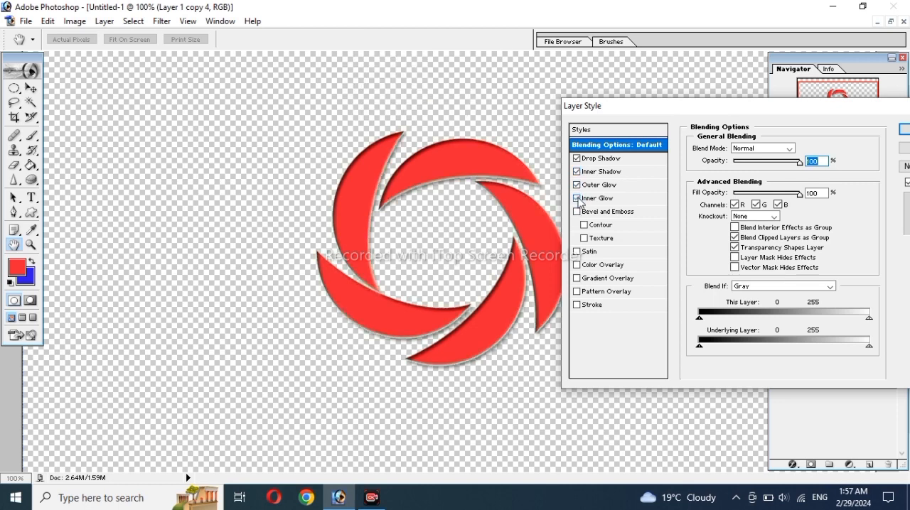
left_click(577, 211)
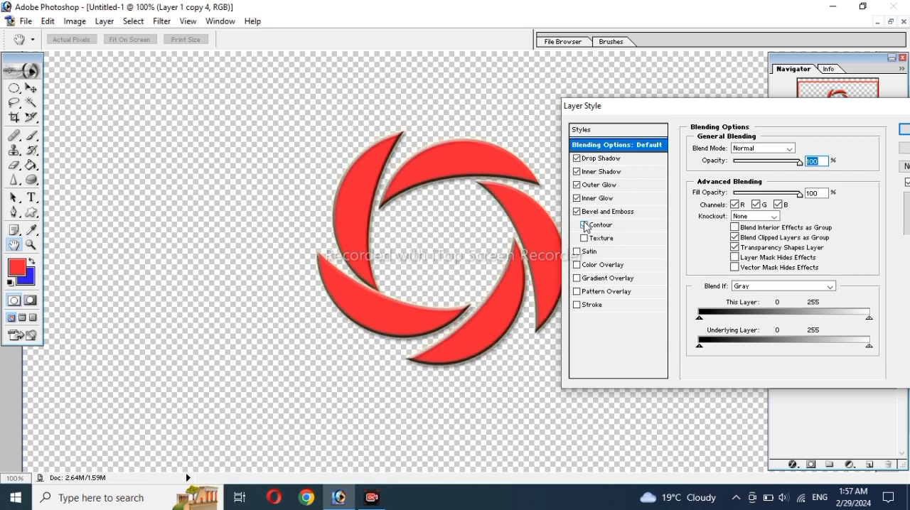
Step: Try the Texture, Satin and Color Overlay effects on the ring, switching Texture and Satin back off
left_click(584, 239)
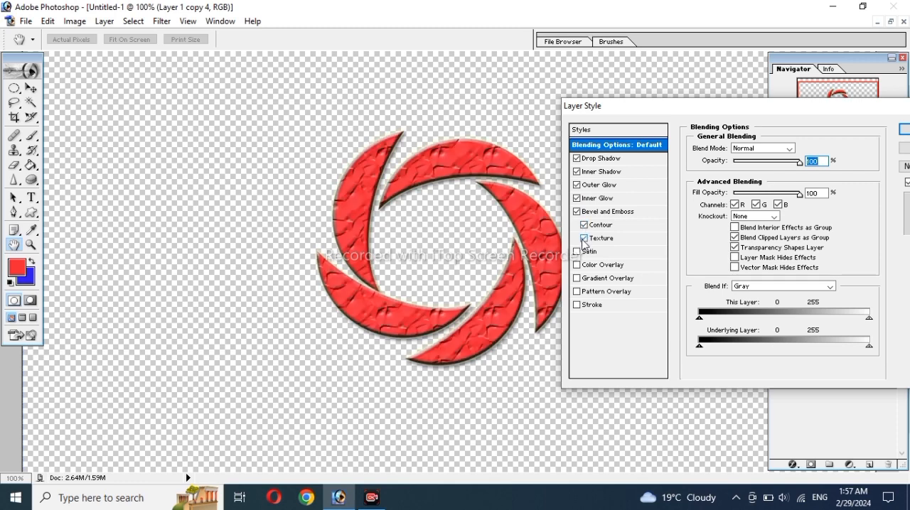
left_click(584, 238)
left_click(576, 252)
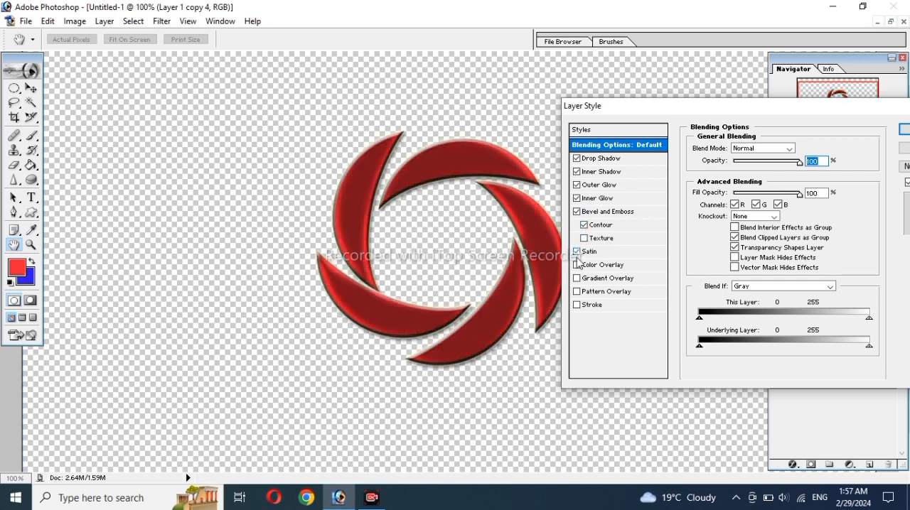
left_click(577, 265)
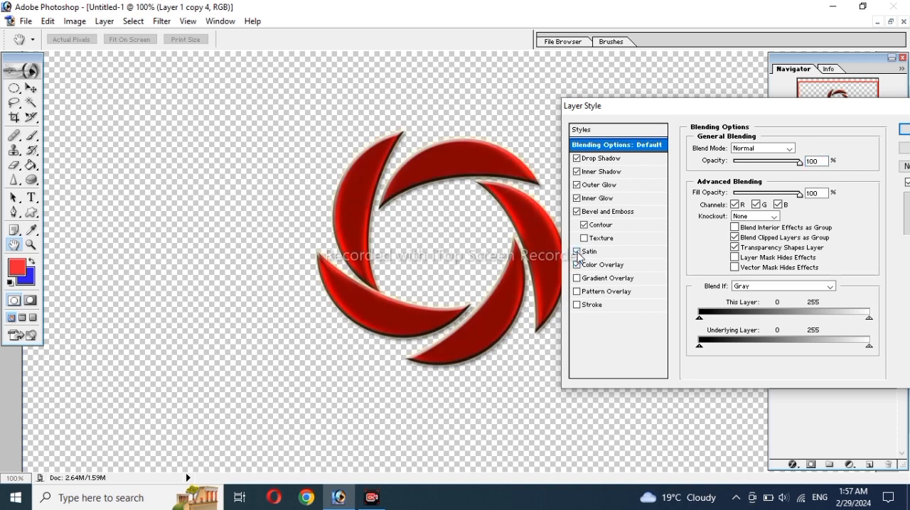
left_click(576, 252)
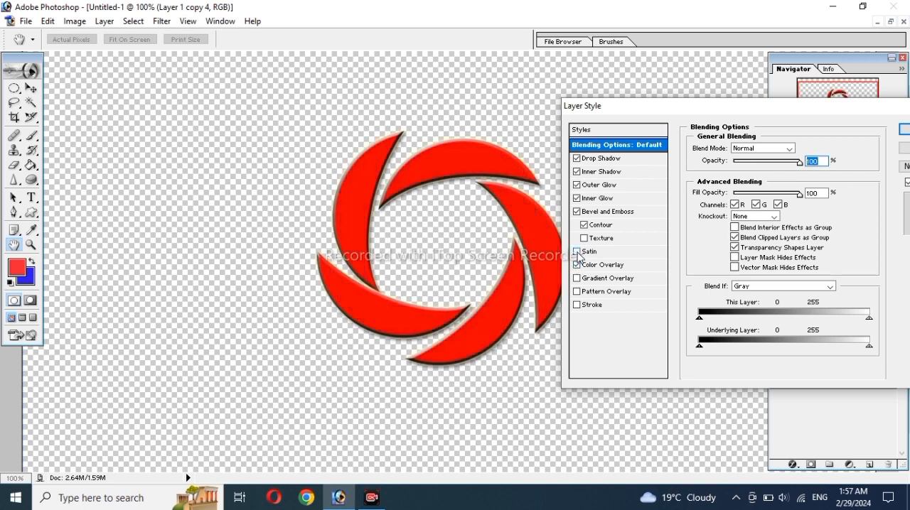
Step: Enable Pattern Overlay, leave Gradient Overlay, Color Overlay and Stroke off, and apply the layer style to the ring
left_click(576, 292)
left_click(577, 279)
left_click(577, 265)
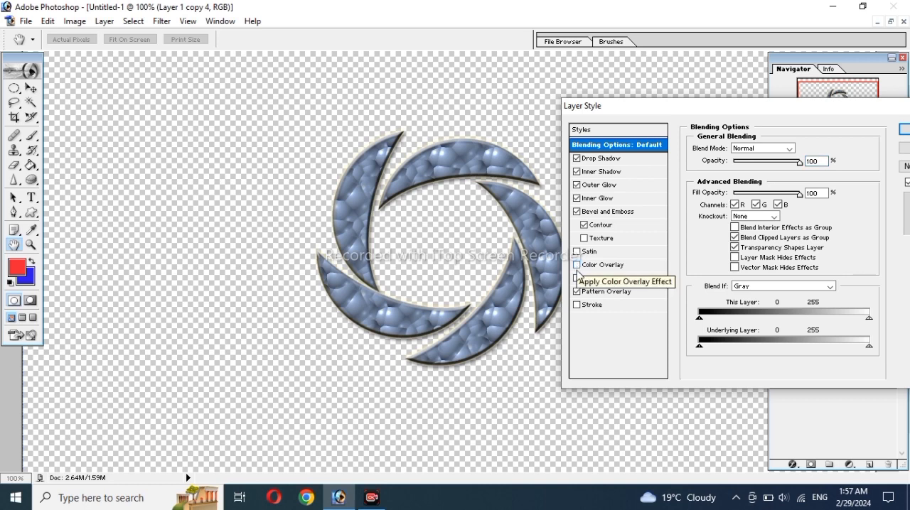
left_click(577, 305)
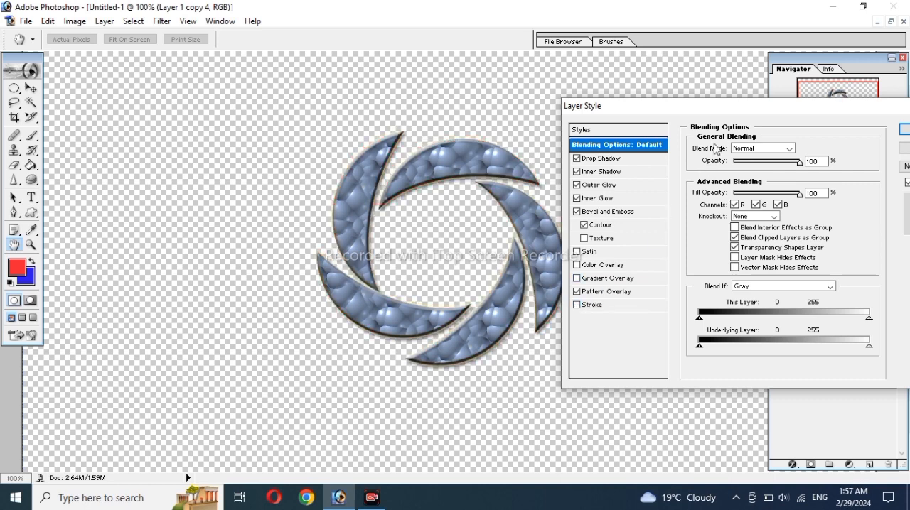
left_click_drag(723, 108, 685, 111)
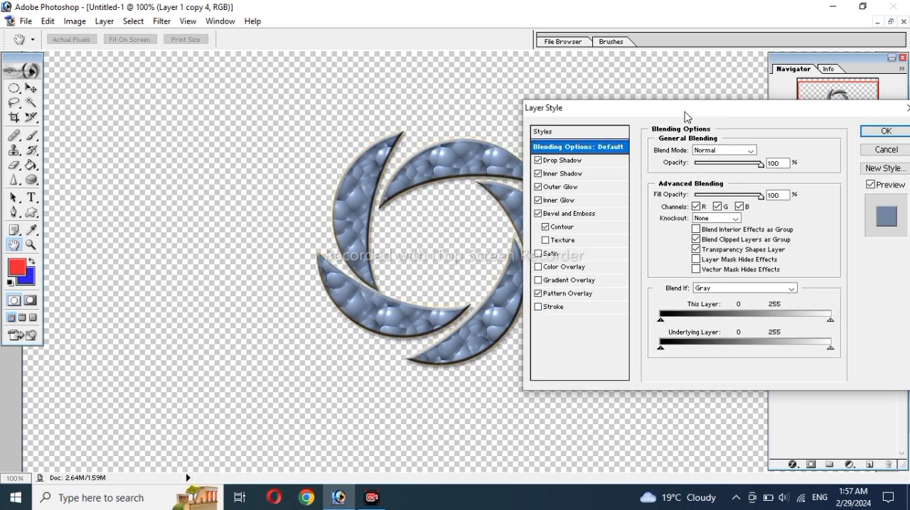
left_click(878, 133)
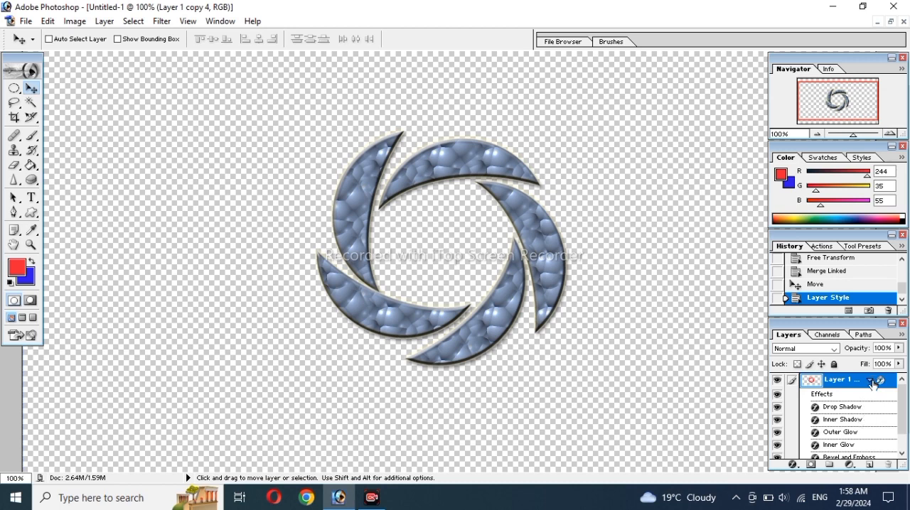
Step: Collapse the ring layer's effects list and create a new empty layer above it
left_click(870, 383)
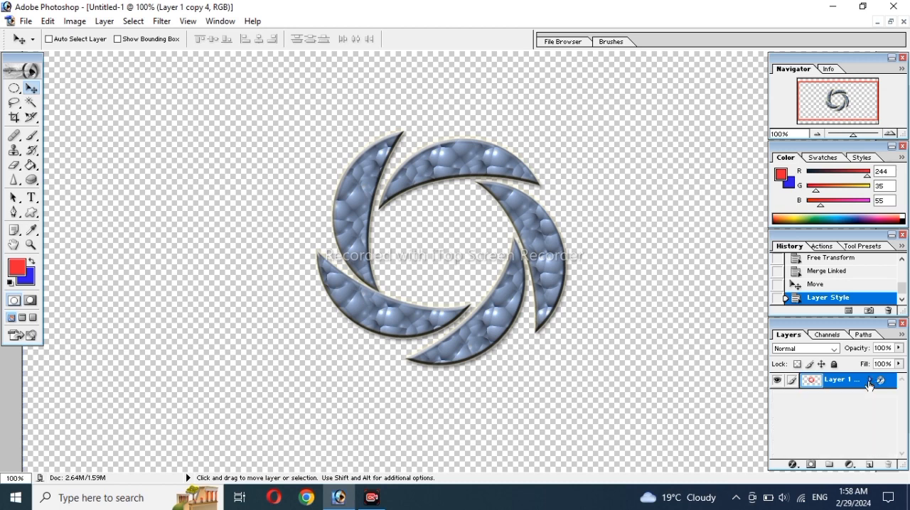
left_click(869, 382)
left_click(870, 382)
left_click(870, 383)
left_click(870, 382)
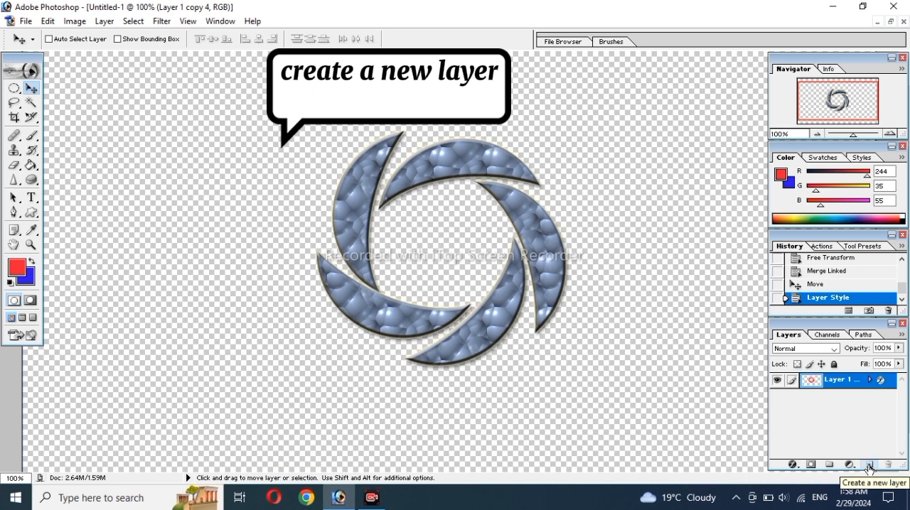
left_click(868, 465)
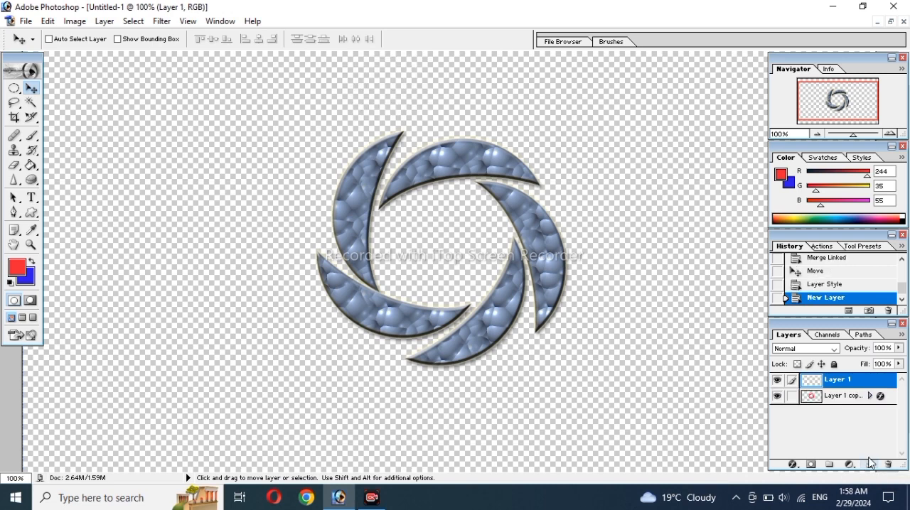
Step: Draw an elliptical selection on the empty layer that encloses the whole swirl ring
left_click(14, 87)
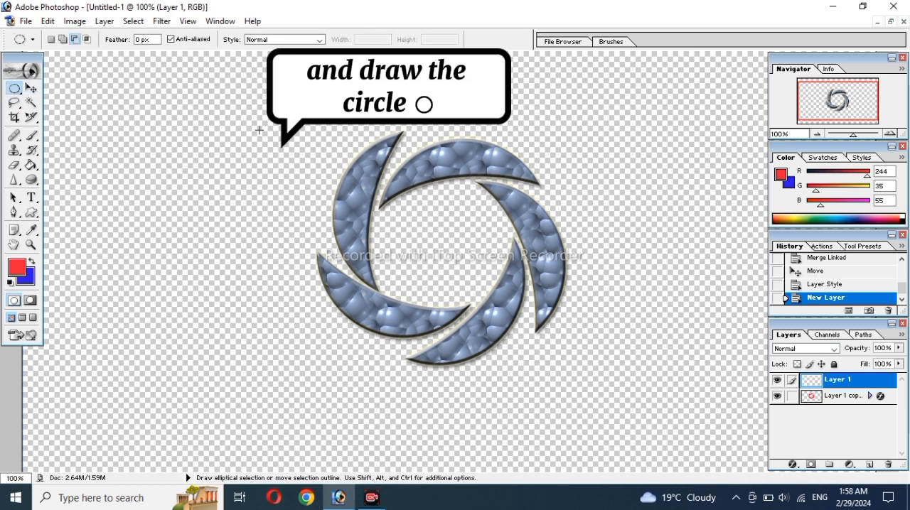
left_click_drag(270, 118, 325, 190)
left_click_drag(522, 324, 599, 392)
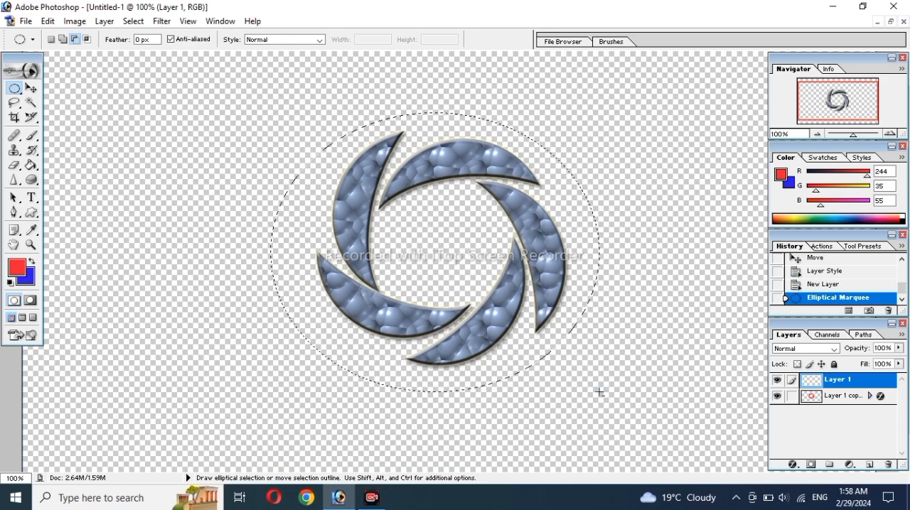
Step: Stroke the elliptical selection with a 10 px centered red line, and deselect it
right_click(582, 316)
left_click(610, 277)
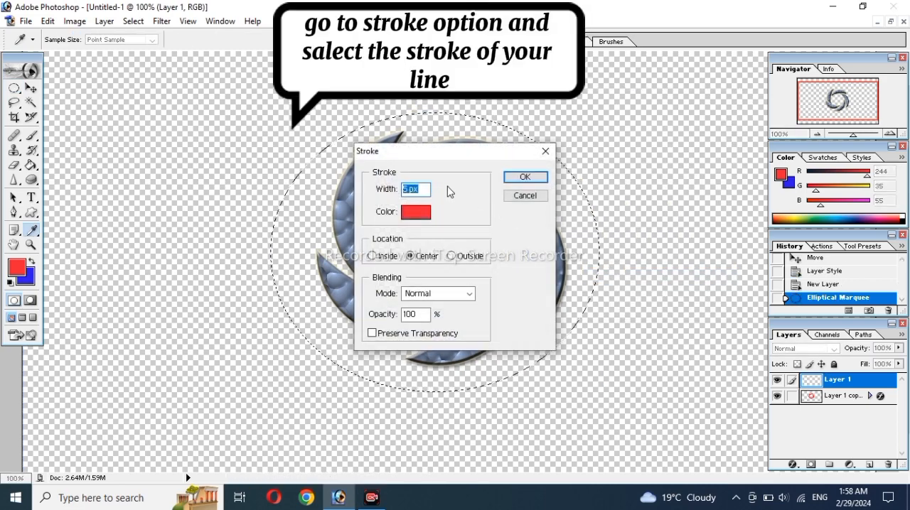
left_click(407, 189)
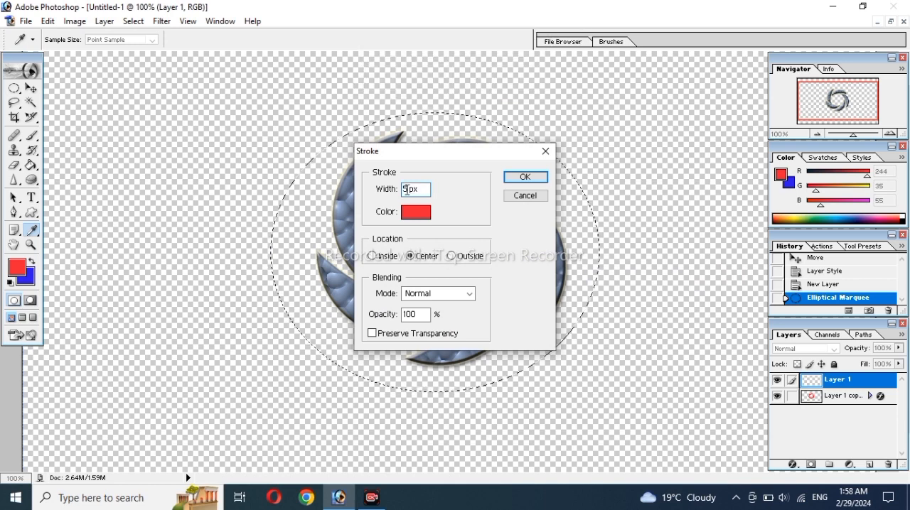
key("BackSpace")
type("10")
key("Return")
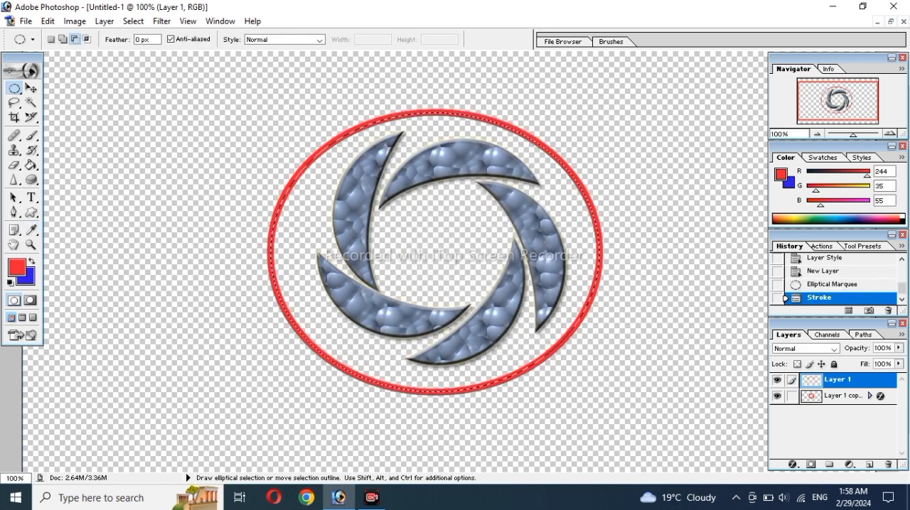
key("ctrl+d")
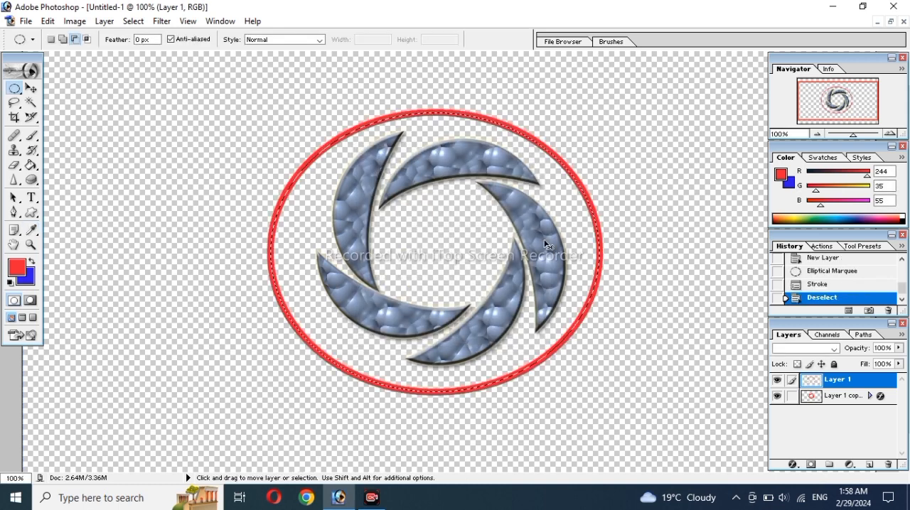
Step: Free Transform the red circle to about 82.9% width and 91.4% height so it fits closely around the swirl
key("ctrl+t")
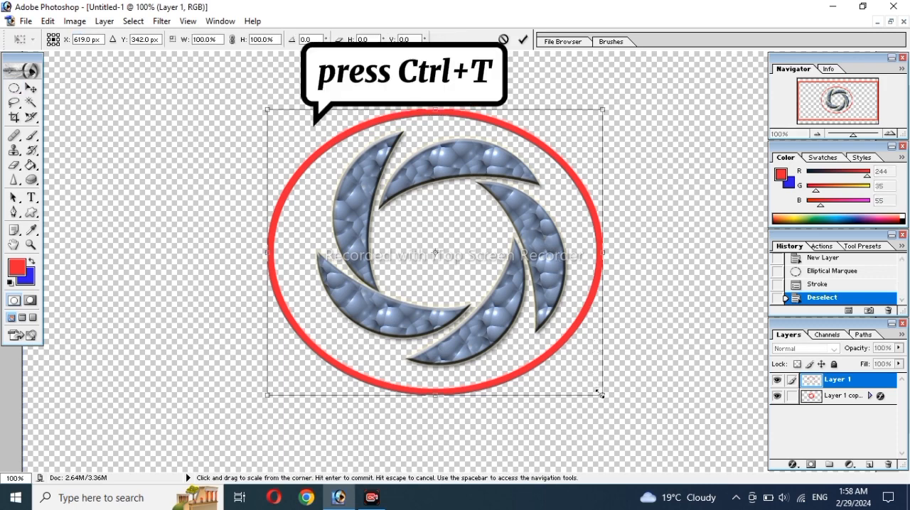
left_click_drag(602, 395, 578, 385)
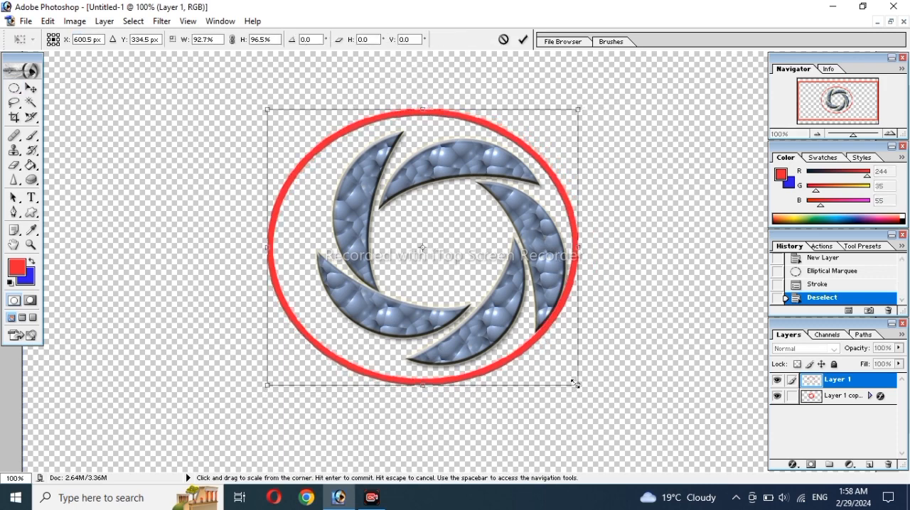
left_click_drag(281, 104, 299, 111)
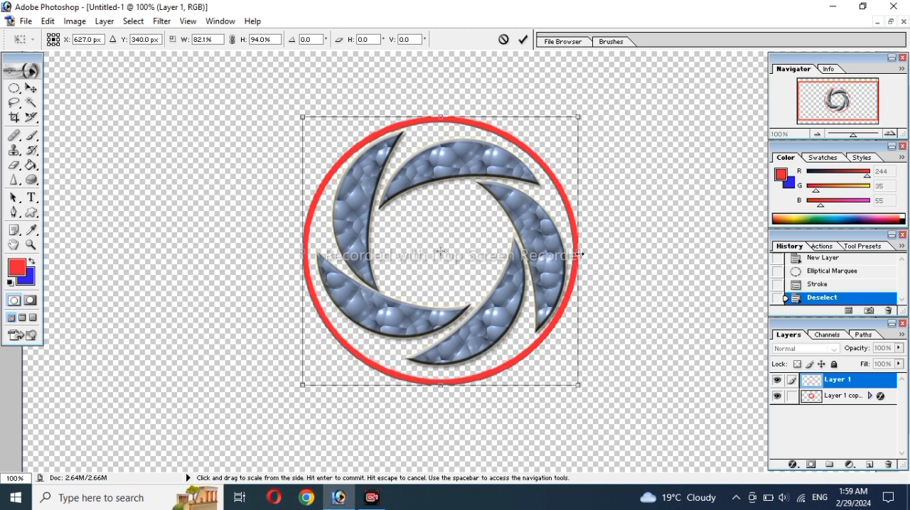
left_click_drag(580, 253, 583, 254)
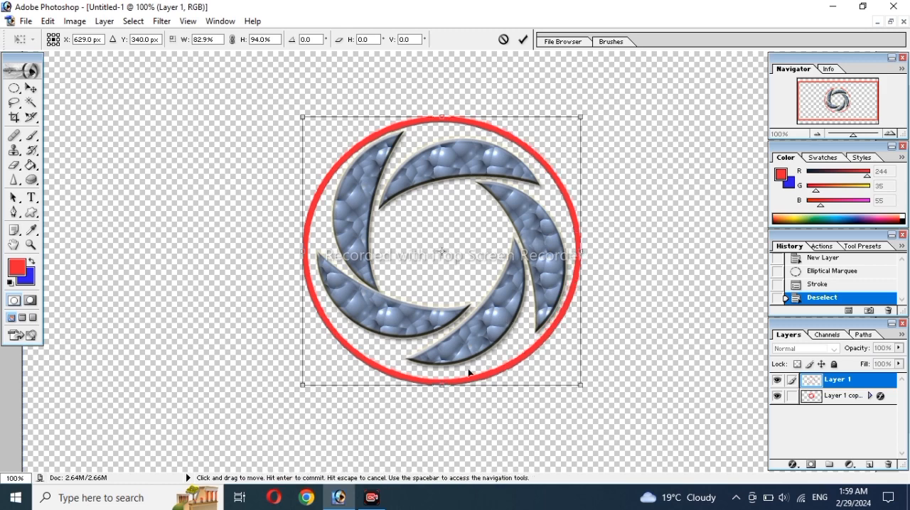
left_click_drag(442, 386, 443, 383)
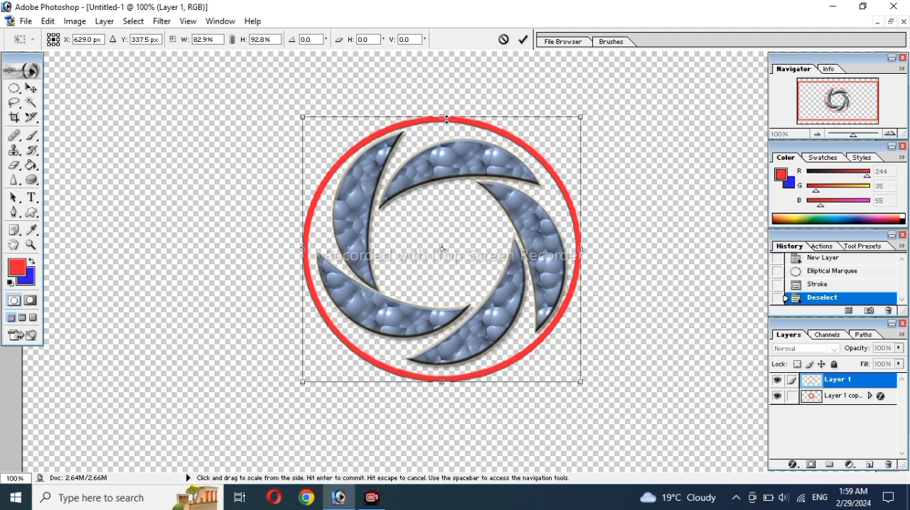
left_click_drag(446, 119, 446, 120)
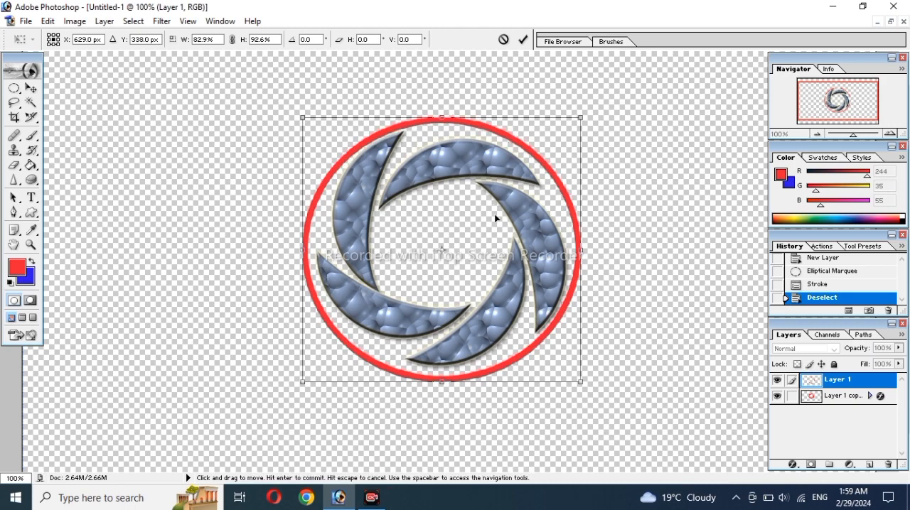
left_click_drag(443, 383, 442, 379)
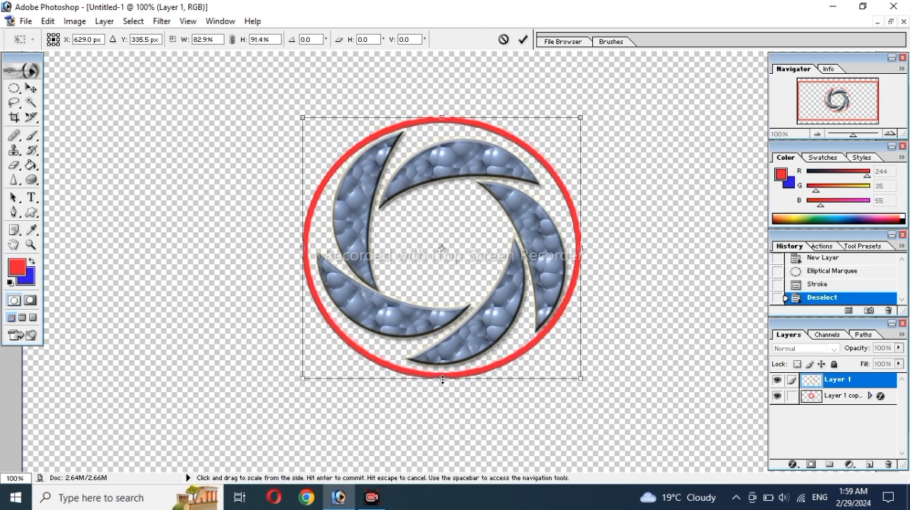
key("Return")
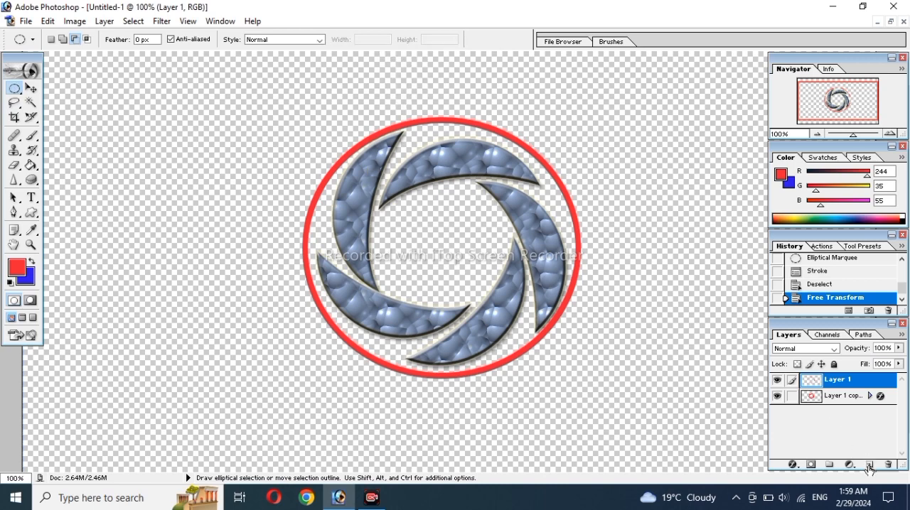
Step: On a new layer, outline a larger ellipse around the red circle with a 10 px centered blue (#0009BC) stroke
left_click(867, 464)
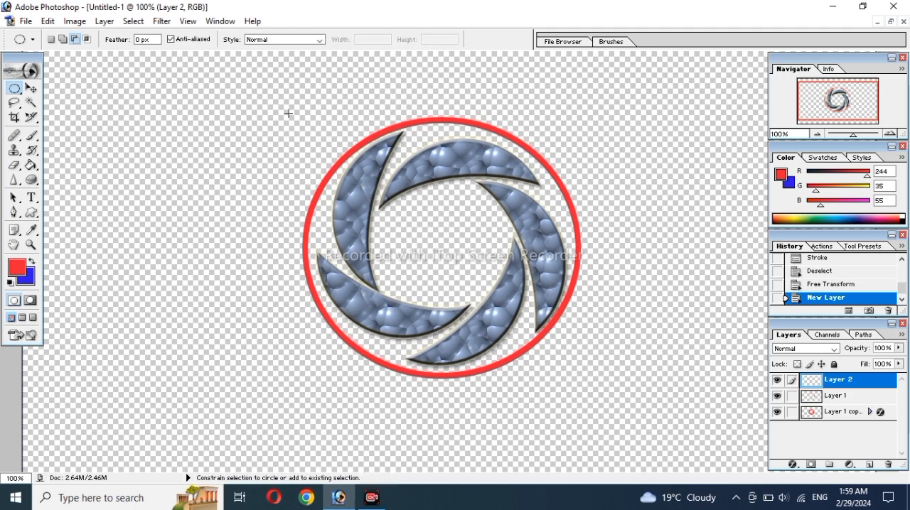
mouse_move(531, 359)
left_mouse_down()
mouse_move(615, 397)
mouse_move(604, 389)
left_mouse_up()
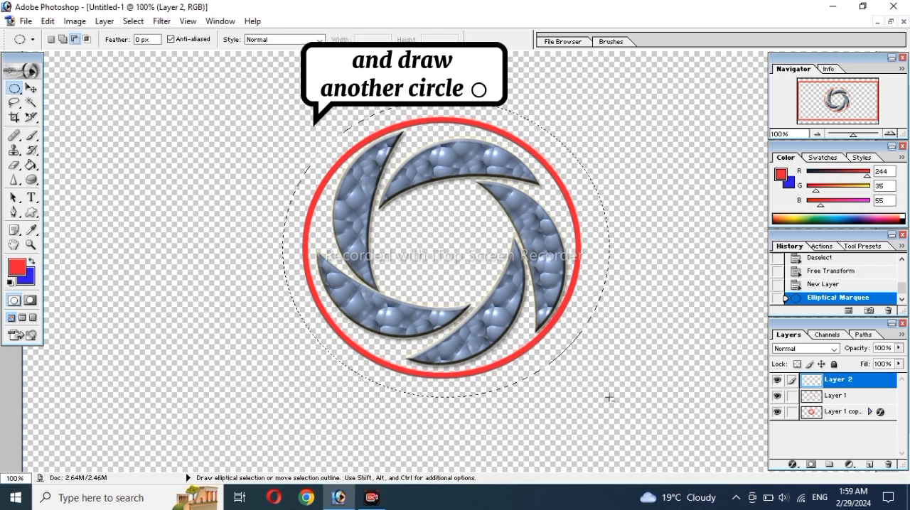
right_click(582, 328)
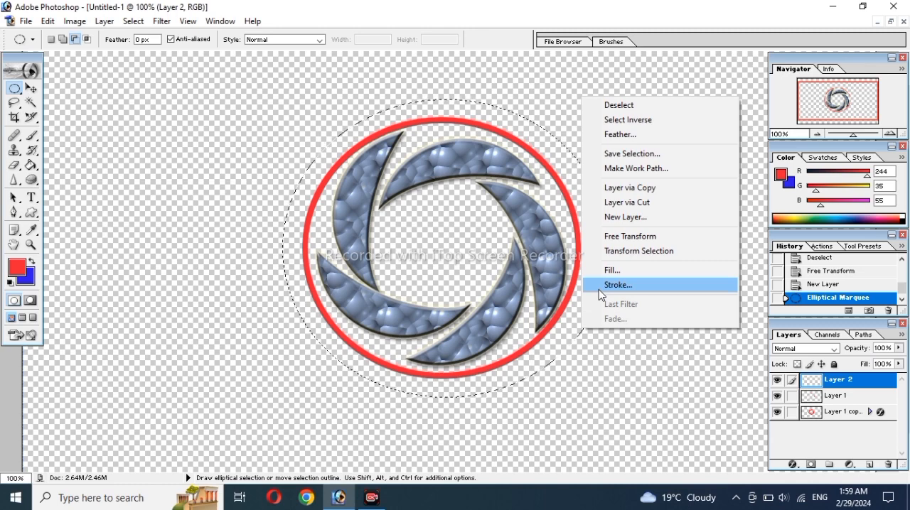
left_click(598, 288)
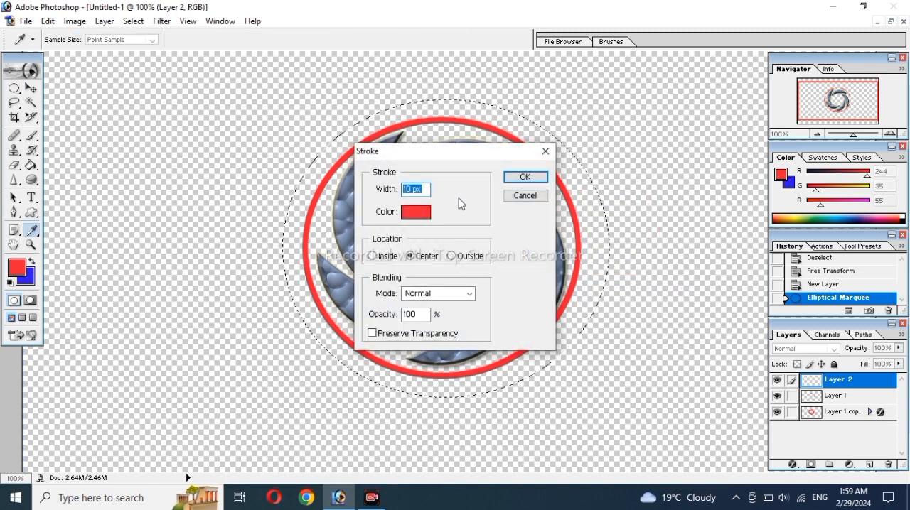
left_click(425, 211)
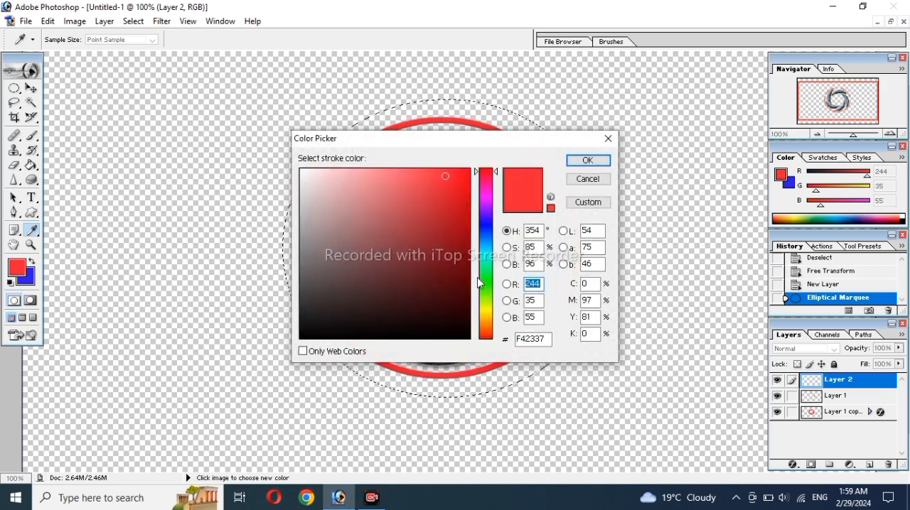
left_click(486, 226)
left_click(469, 213)
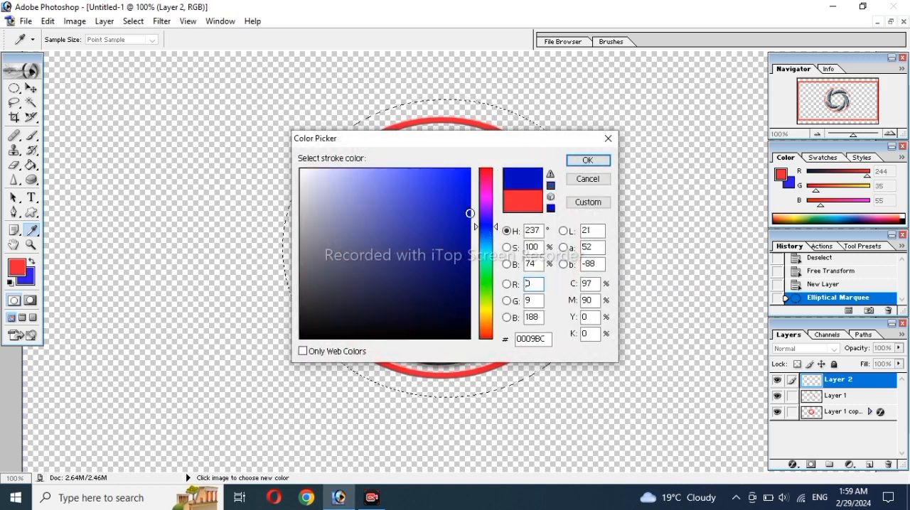
left_click(587, 161)
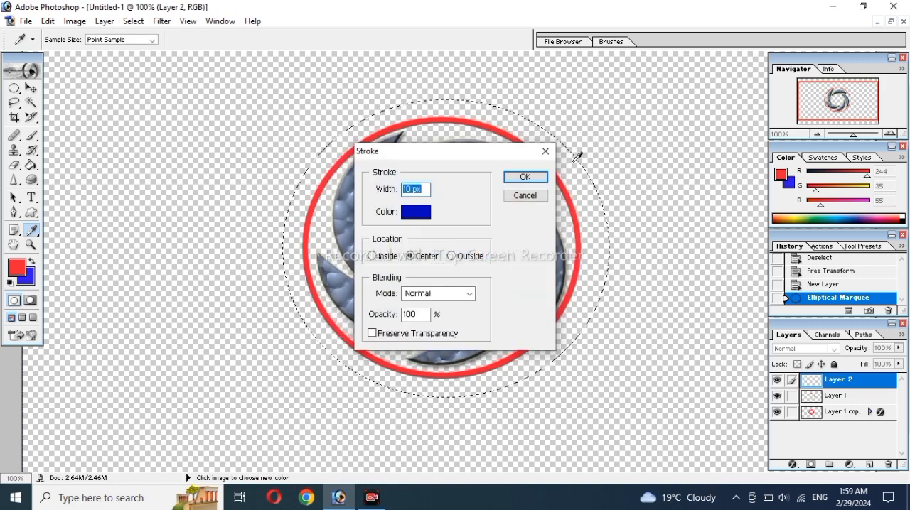
left_click(534, 178)
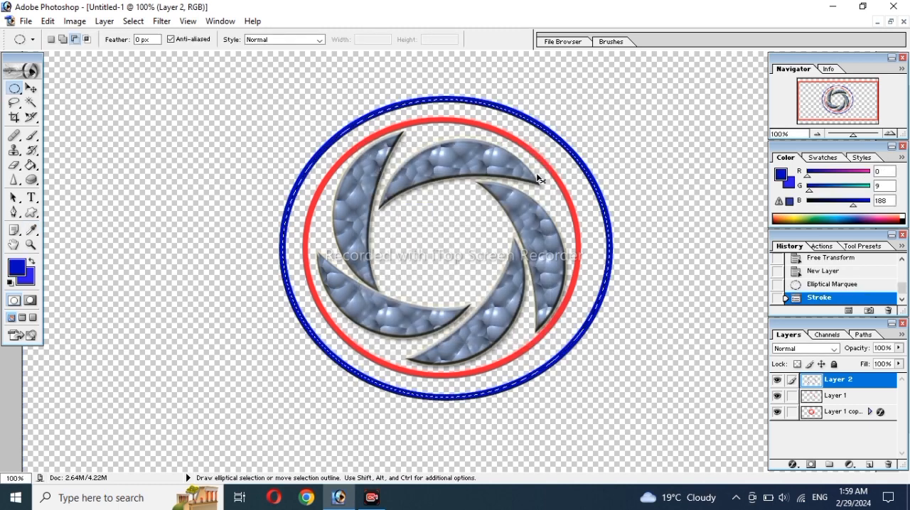
key("ctrl+d")
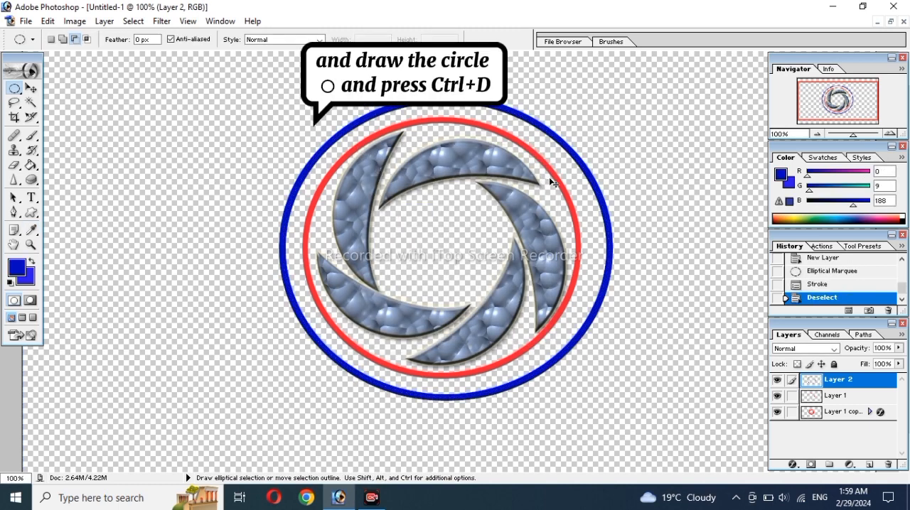
Step: Free Transform the blue circle to about 86.2% width and 88.6% height so it hugs the outside of the red circle
key("ctrl+t")
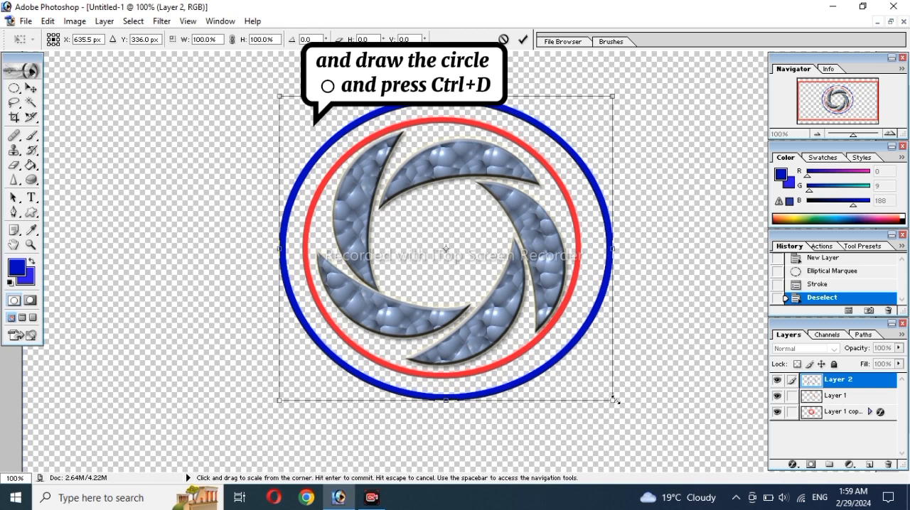
left_click_drag(615, 401, 601, 383)
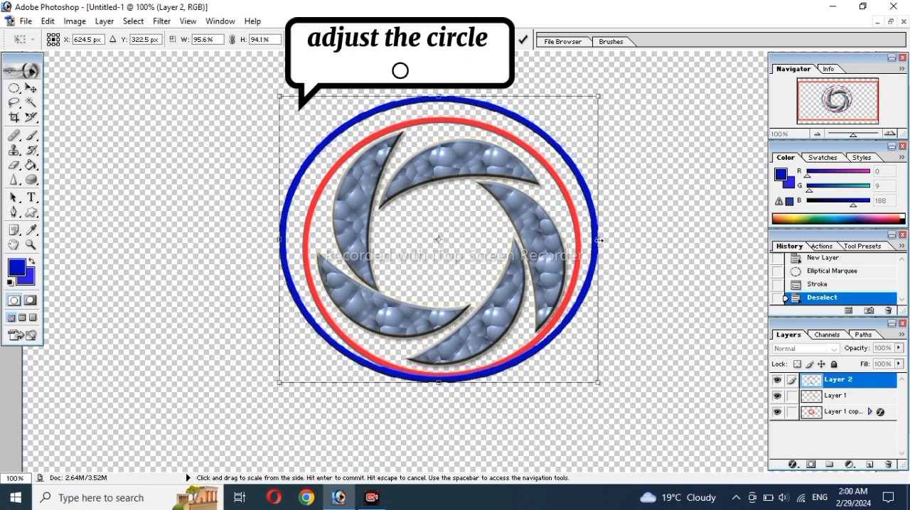
left_click_drag(598, 240, 589, 252)
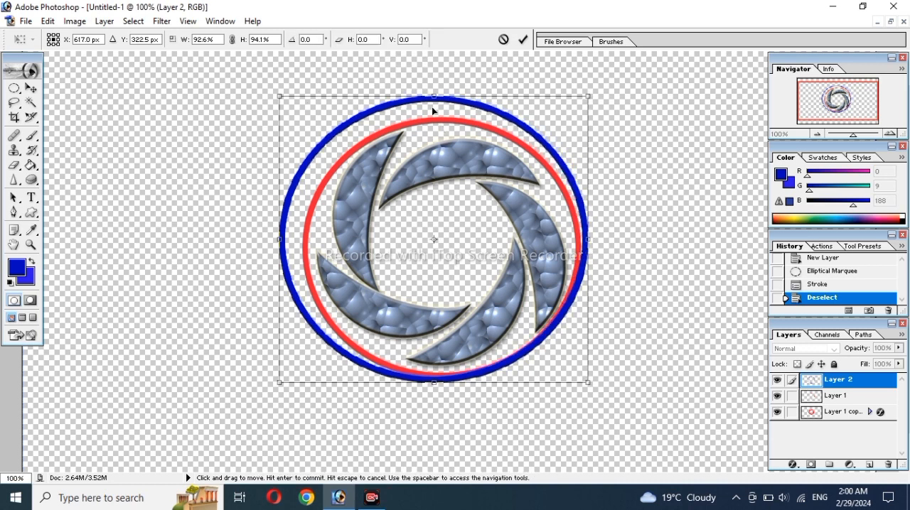
left_click_drag(433, 96, 434, 113)
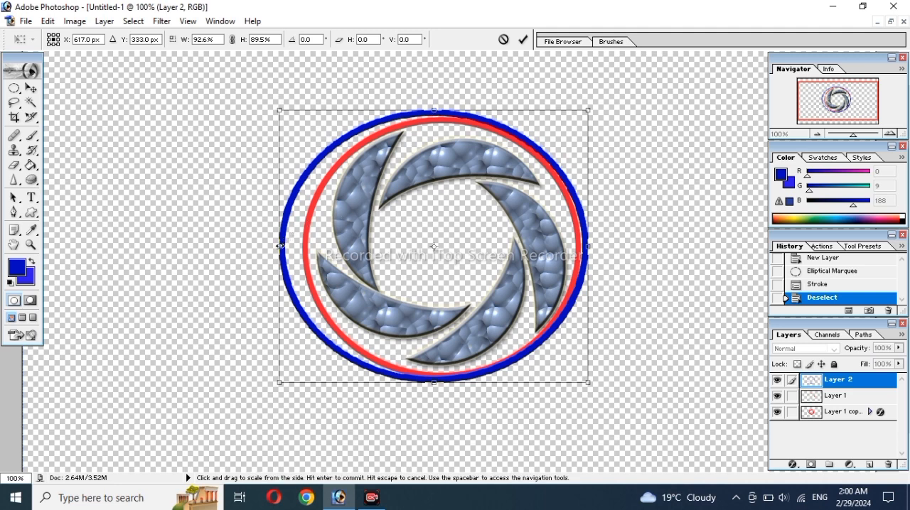
left_click_drag(280, 246, 297, 248)
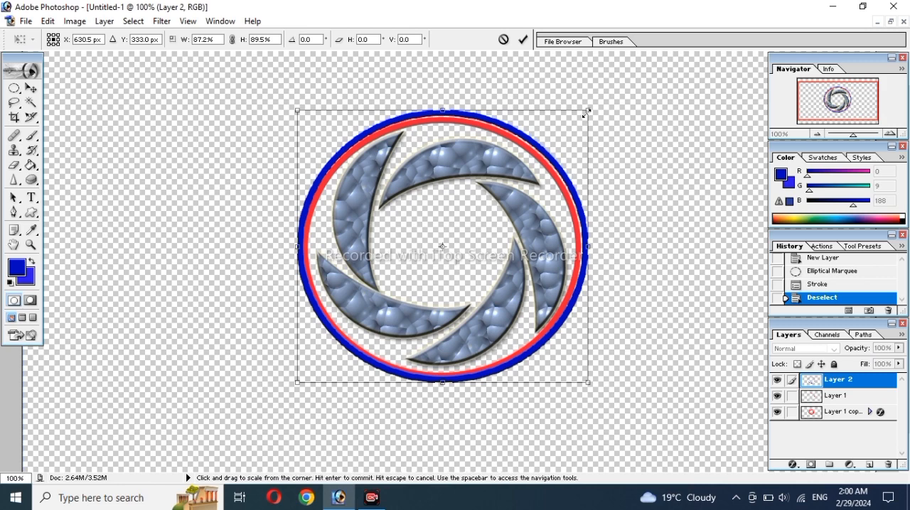
left_click_drag(584, 113, 581, 115)
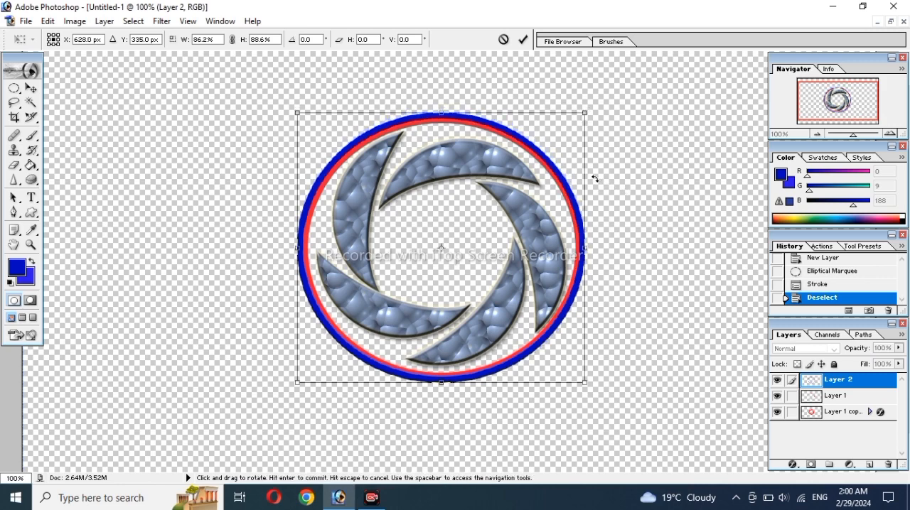
key("Return")
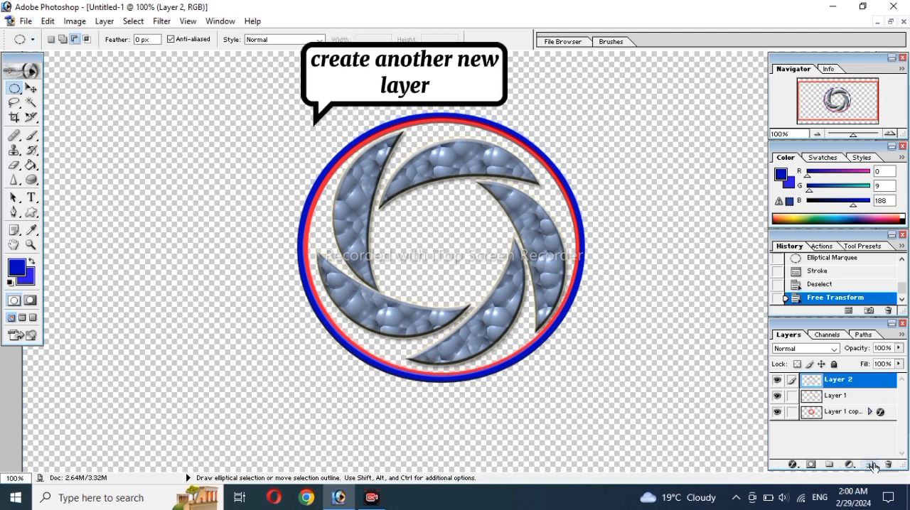
Step: On a new layer, add the text "RCC" in a text box wide enough for all three letters on one line
left_click(871, 465)
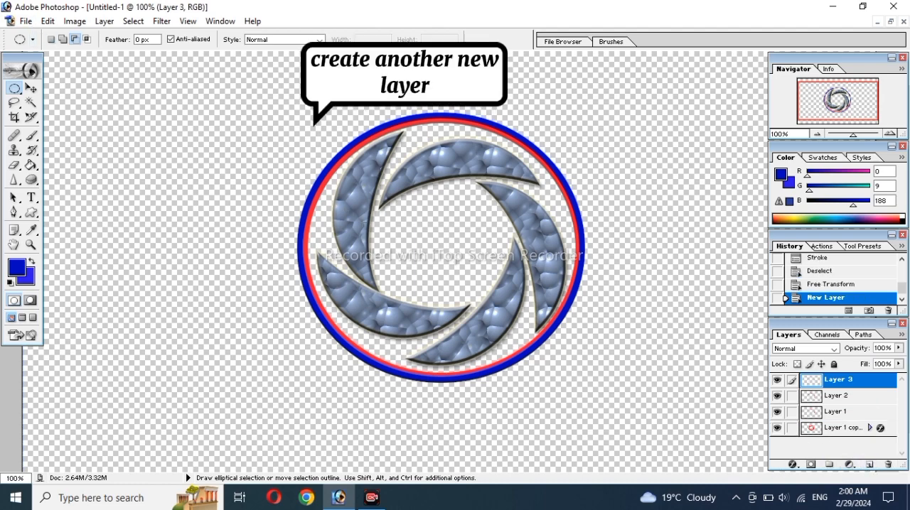
left_click(32, 198)
left_click_drag(389, 223, 492, 266)
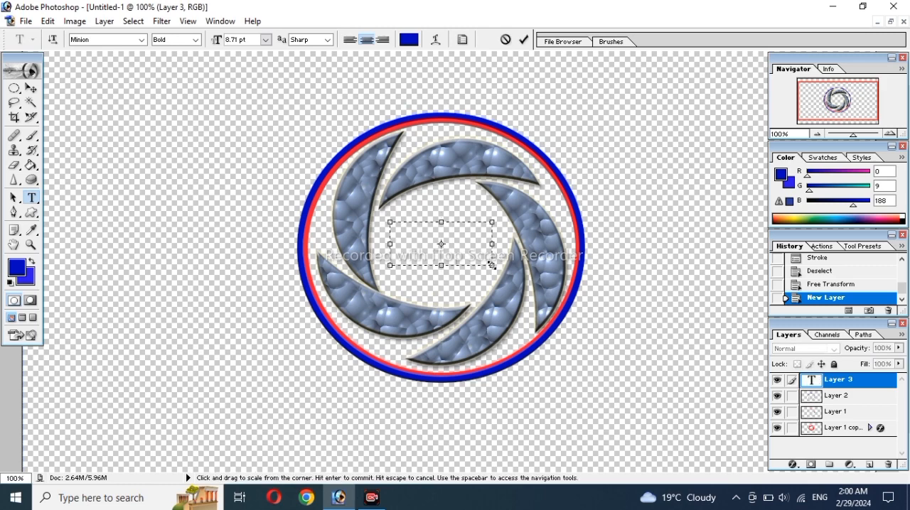
type("R")
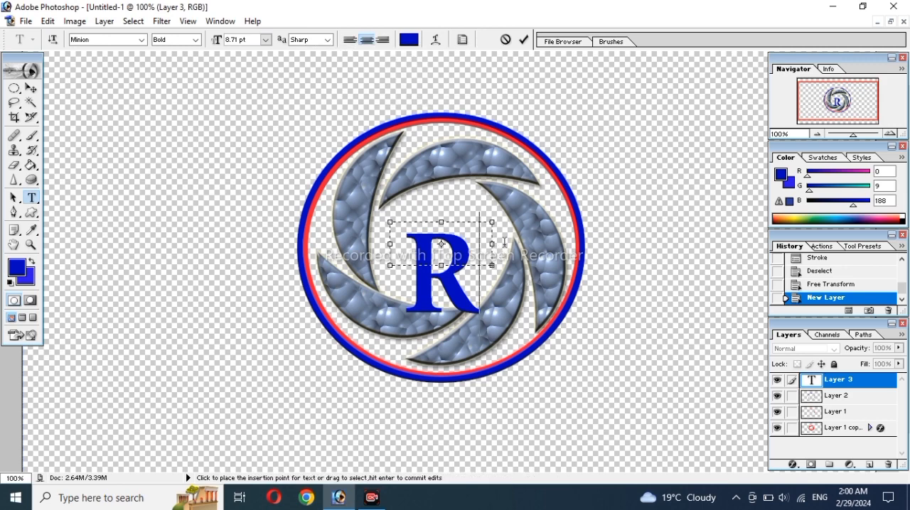
type("C")
left_click_drag(499, 243, 620, 258)
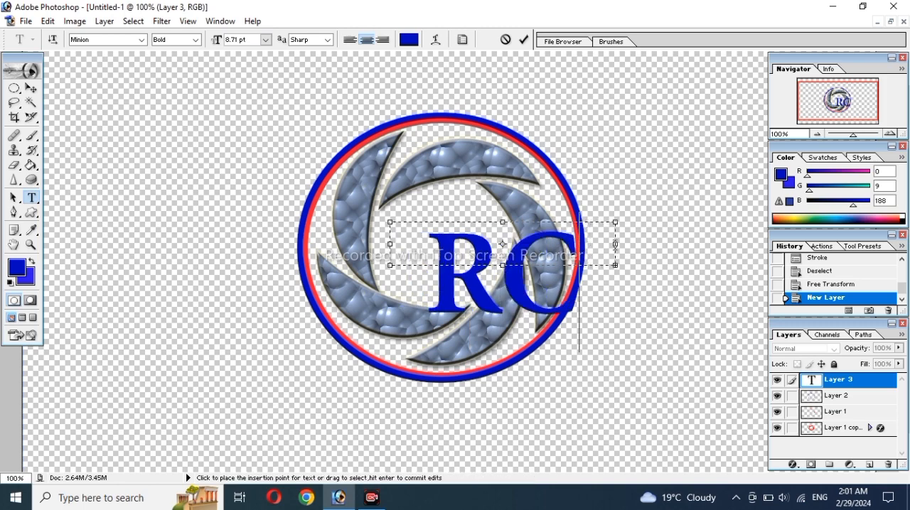
left_click_drag(616, 243, 648, 244)
type("C")
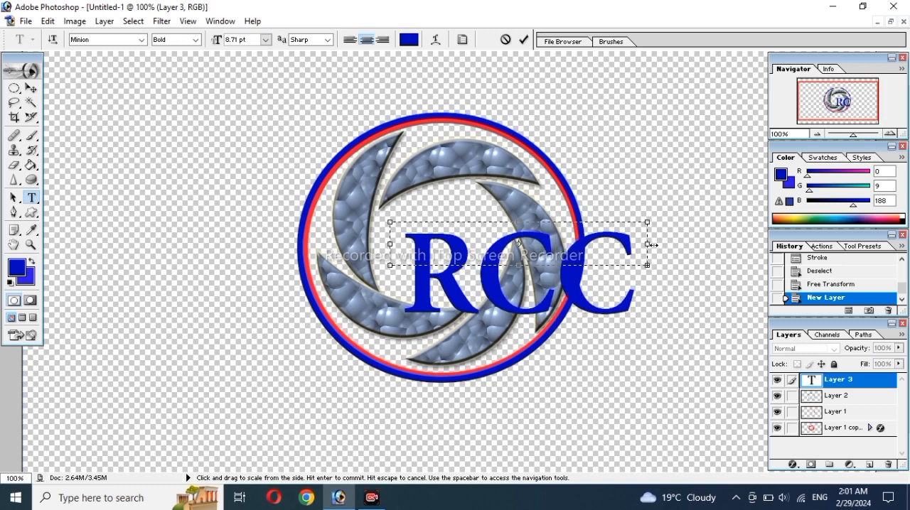
key("BackSpace")
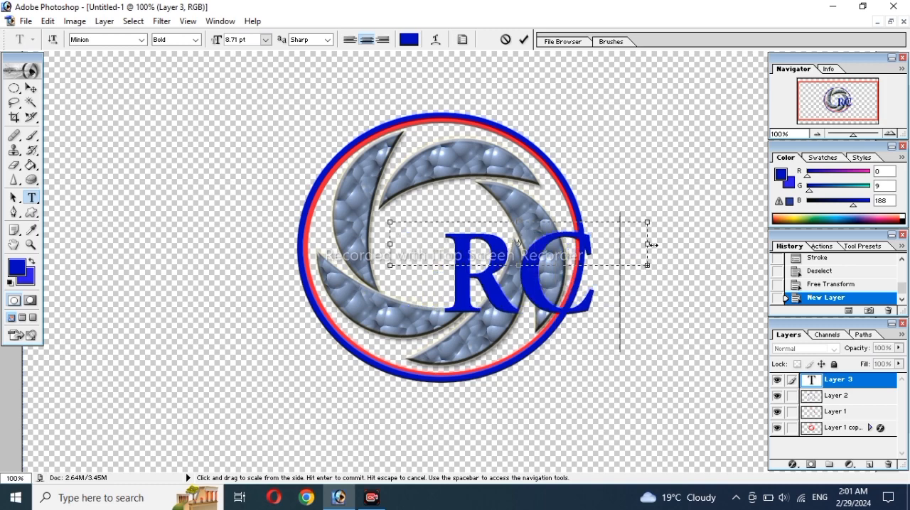
type("CC")
key("ctrl+Return")
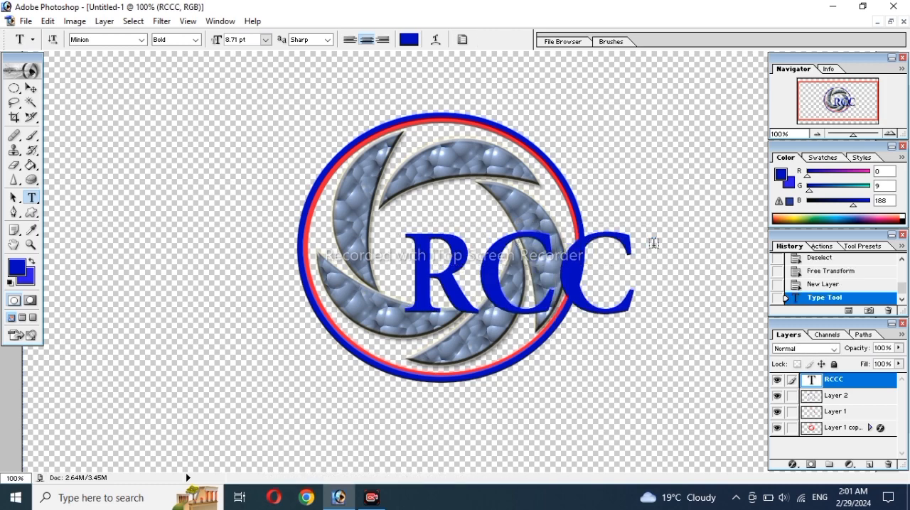
Step: Free Transform the RCC text to about 49.4% width and 77.3% height, and center it inside the swirl
key("ctrl+t")
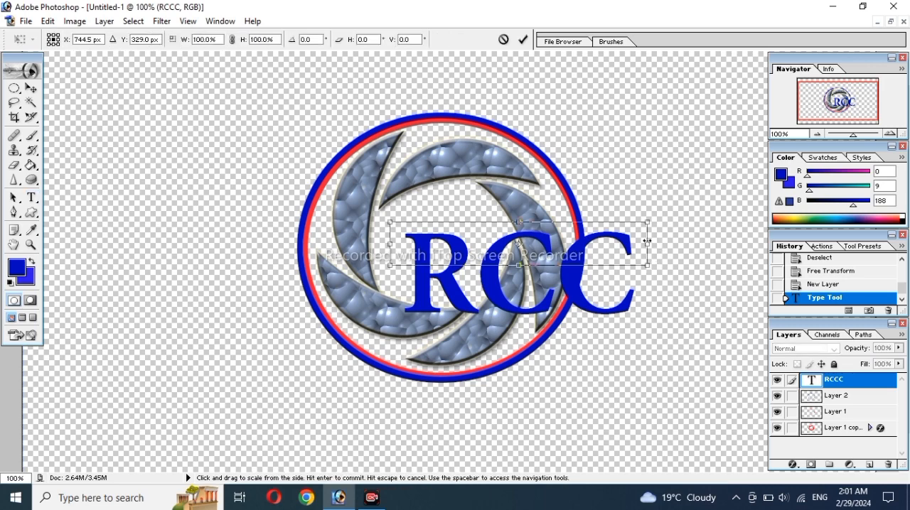
left_click_drag(646, 222, 516, 231)
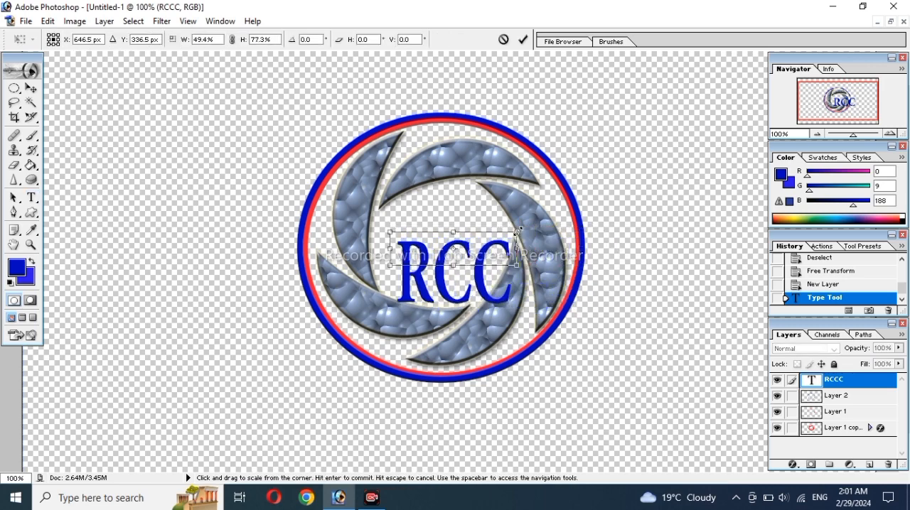
left_click_drag(482, 263, 471, 234)
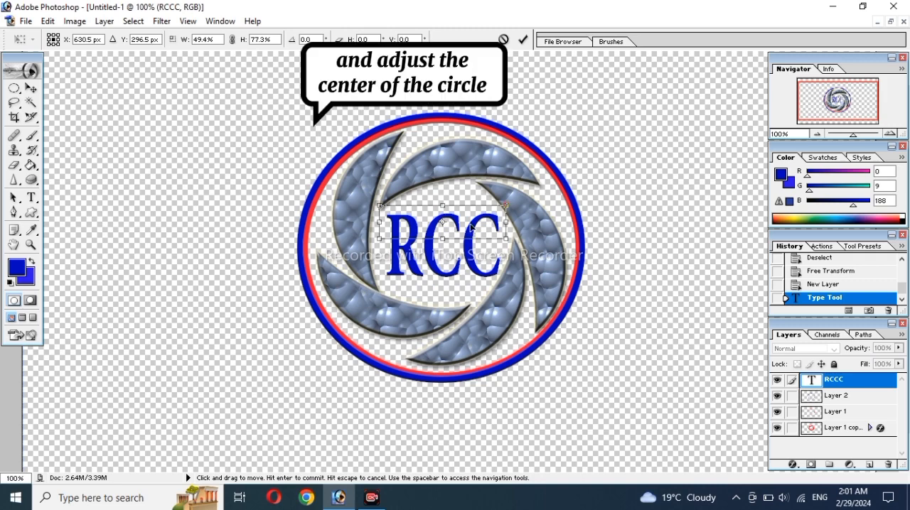
key("Return")
Step: Recolor the RCC text to near-black (#01010C)
double_click(470, 222)
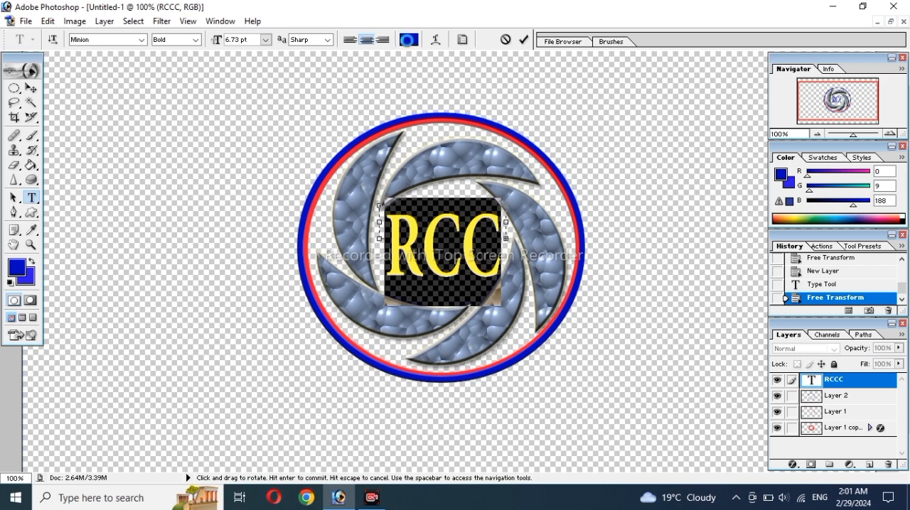
left_click(408, 39)
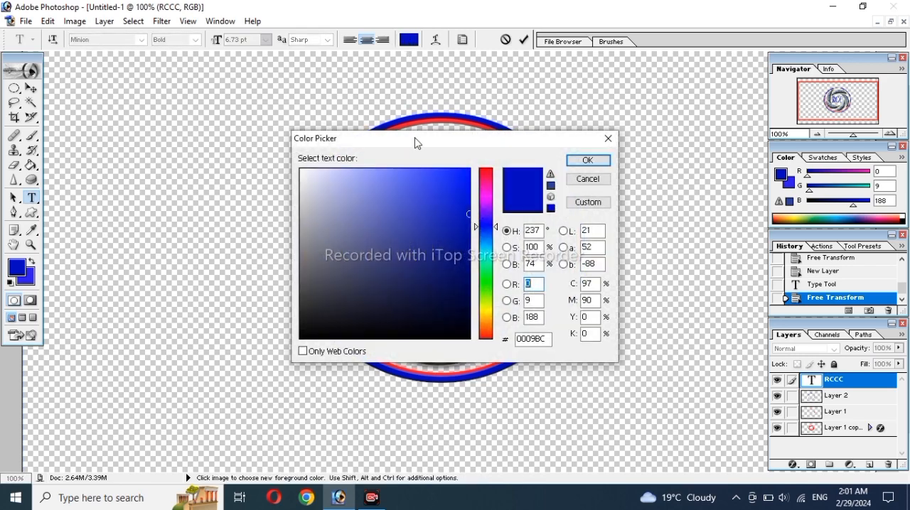
left_click(461, 175)
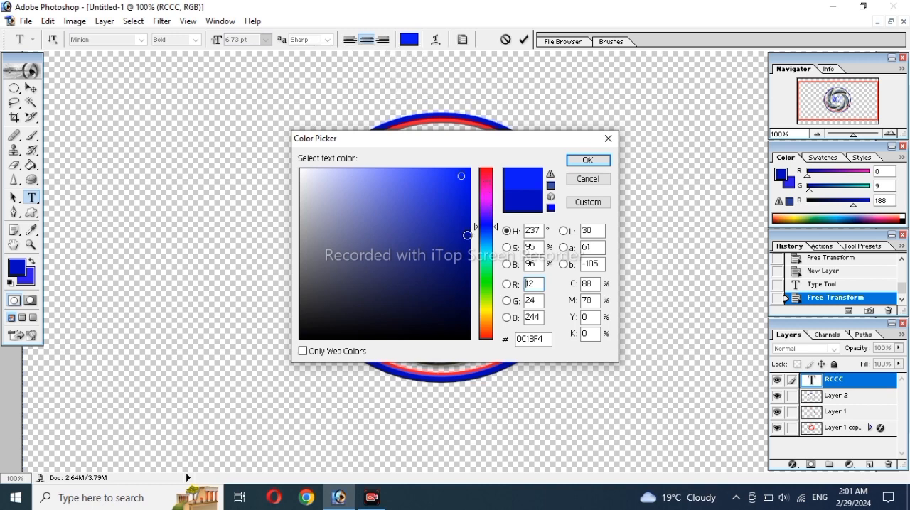
left_click(460, 331)
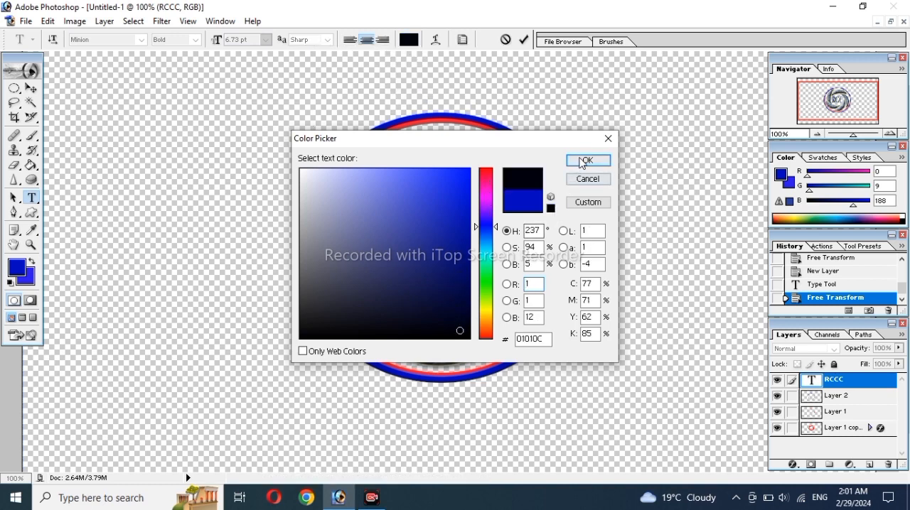
left_click(583, 162)
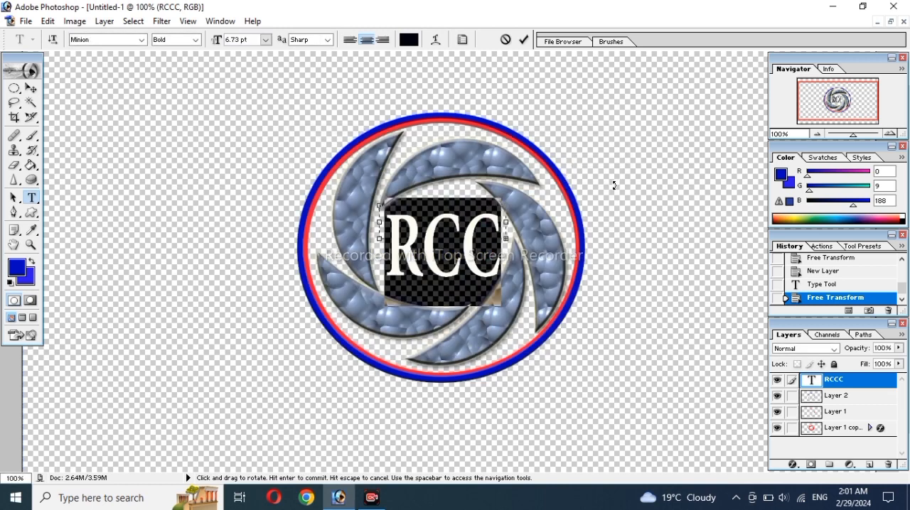
key("ctrl+Return")
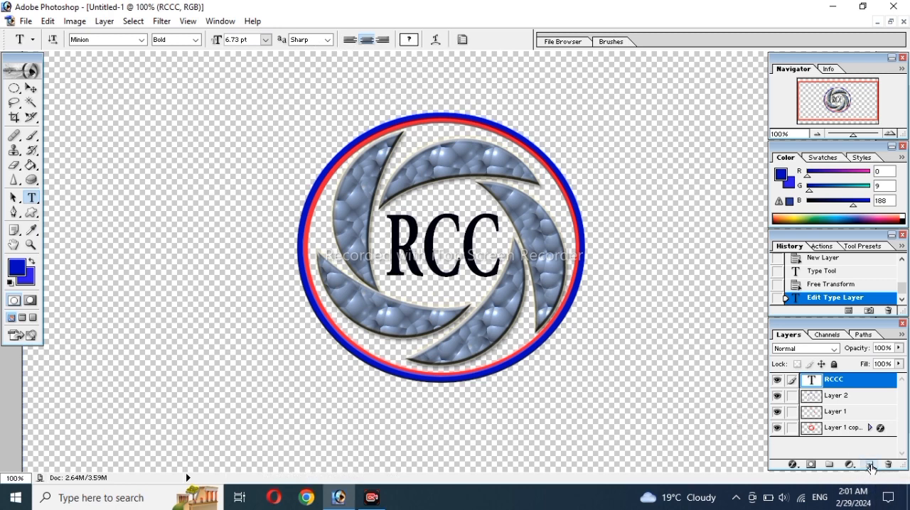
Step: On a new layer, make a flat elliptical selection across the middle of the RCC lettering
left_click(869, 466)
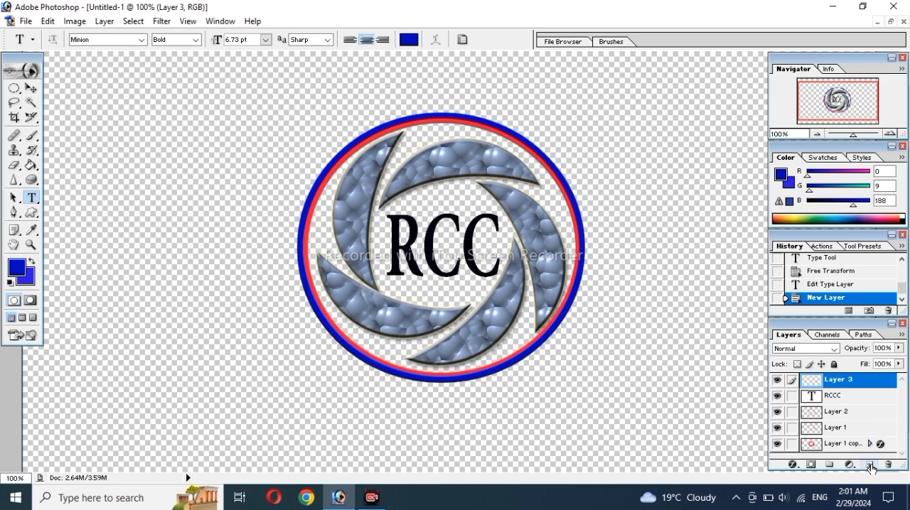
left_click(13, 88)
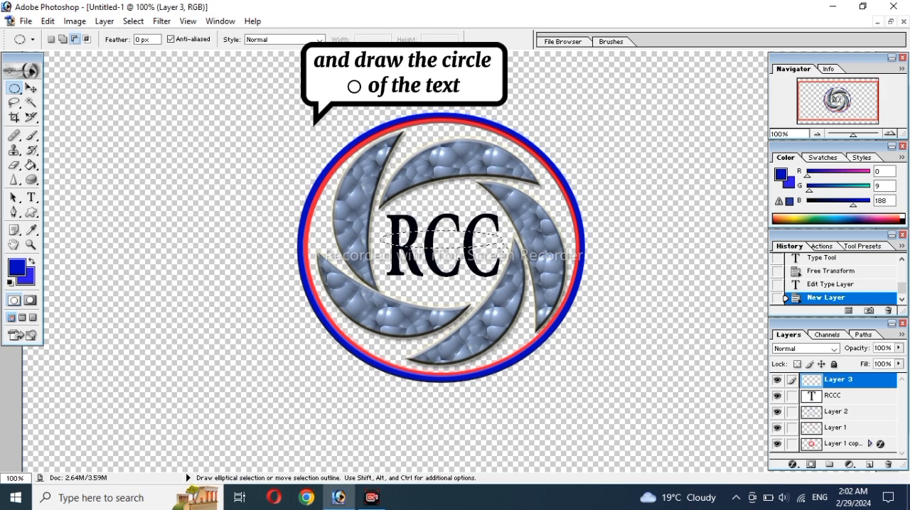
left_click_drag(499, 247, 506, 249)
Step: Stroke the flat ellipse with a 5 px centered red line (RGB 213, 7, 36), and deselect it
right_click(495, 244)
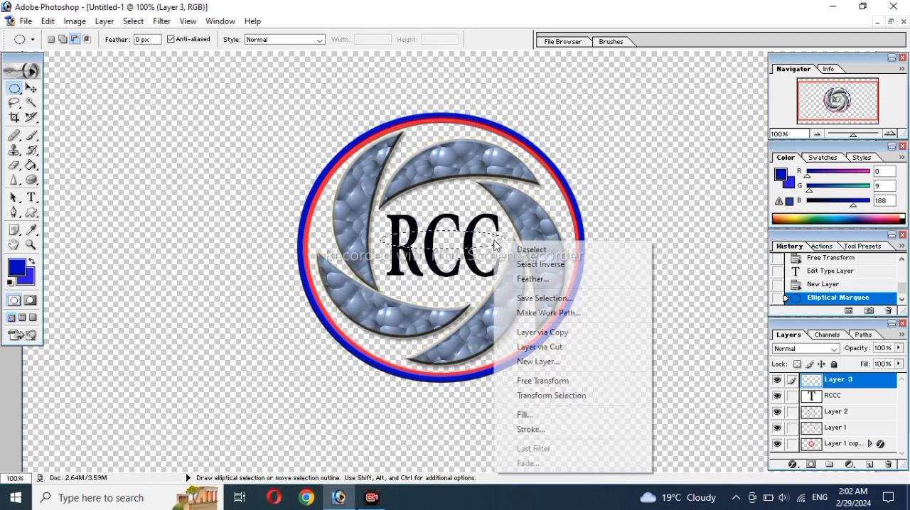
left_click(524, 429)
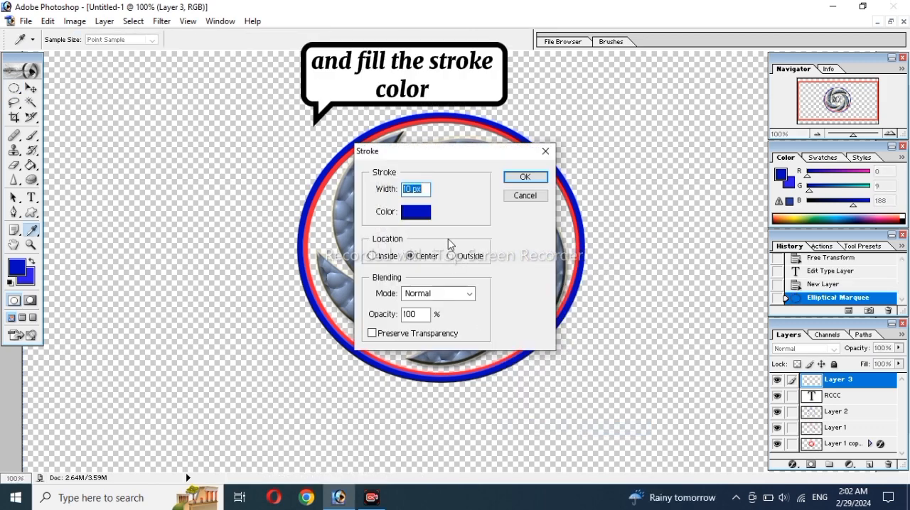
left_click(418, 212)
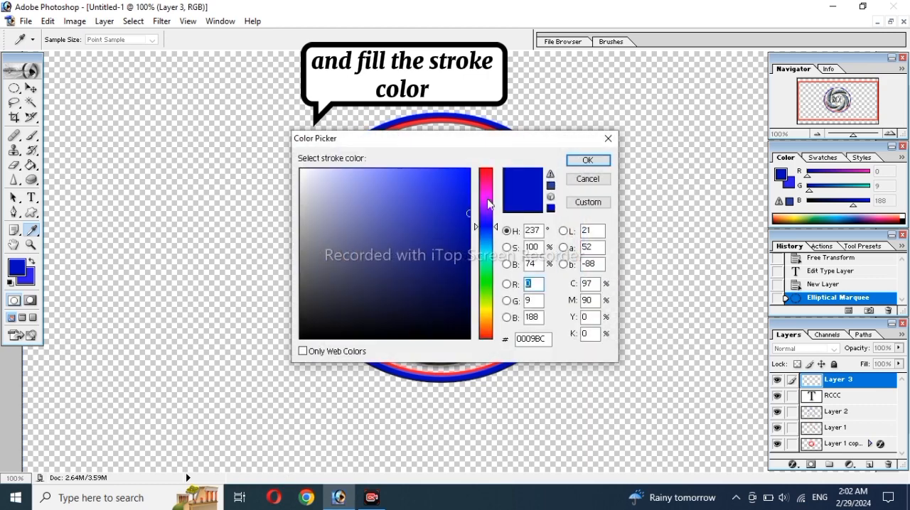
left_click(486, 173)
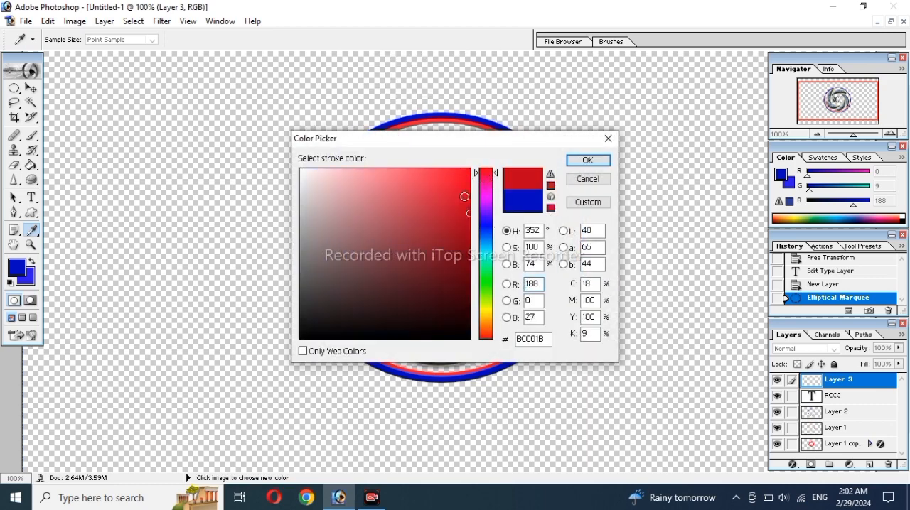
left_click(579, 162)
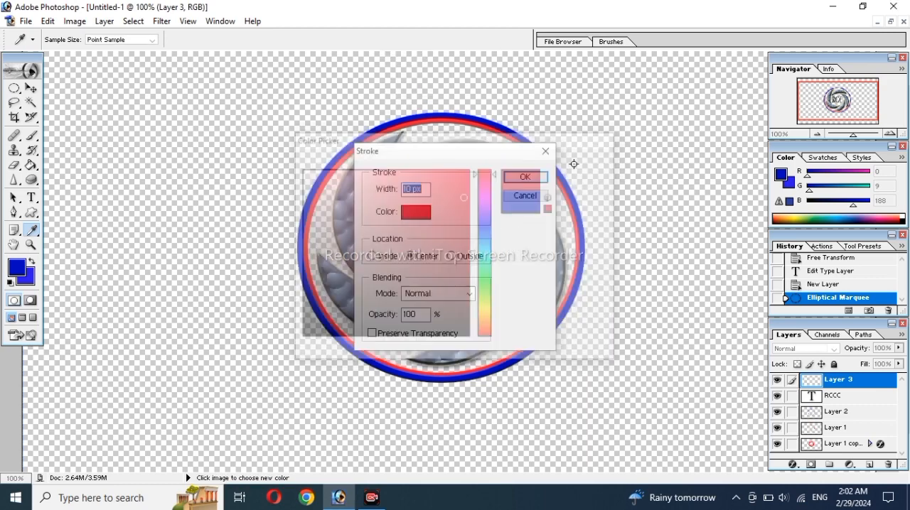
left_click(419, 188)
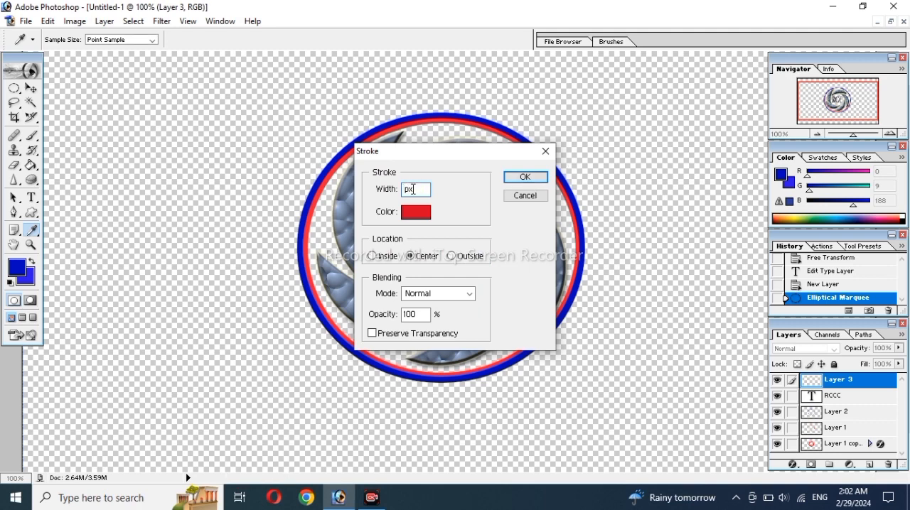
type("5")
left_click(517, 177)
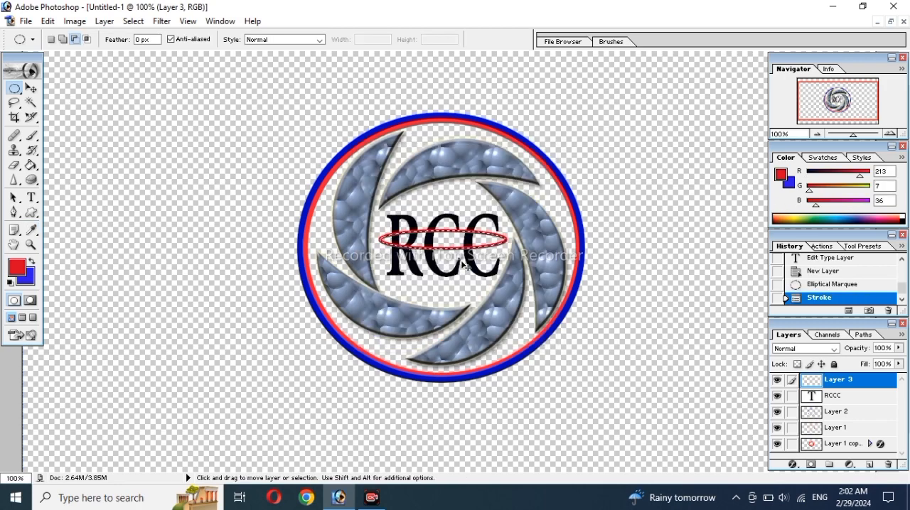
key("ctrl+d")
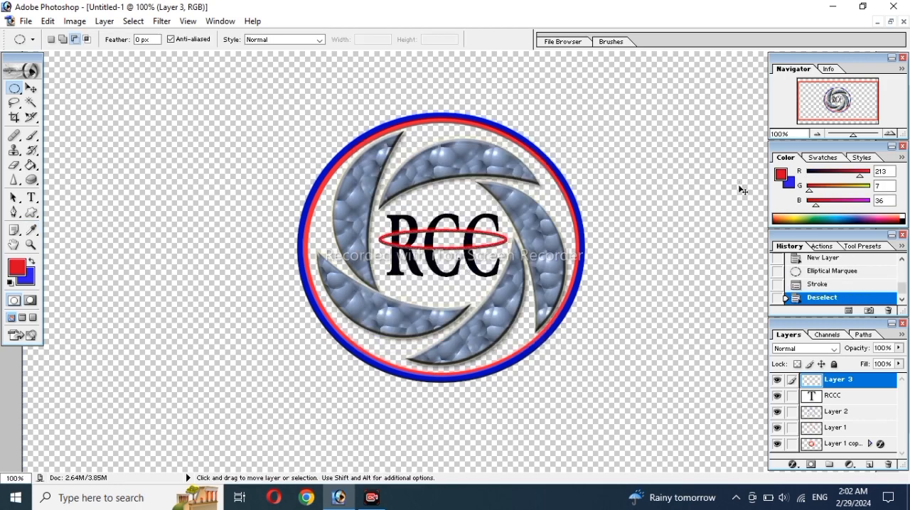
Step: With the 3 px Eraser, remove the red ellipse's upper arc where it crosses the R's stem and the first C
key("ctrl+plus")
key("ctrl+plus")
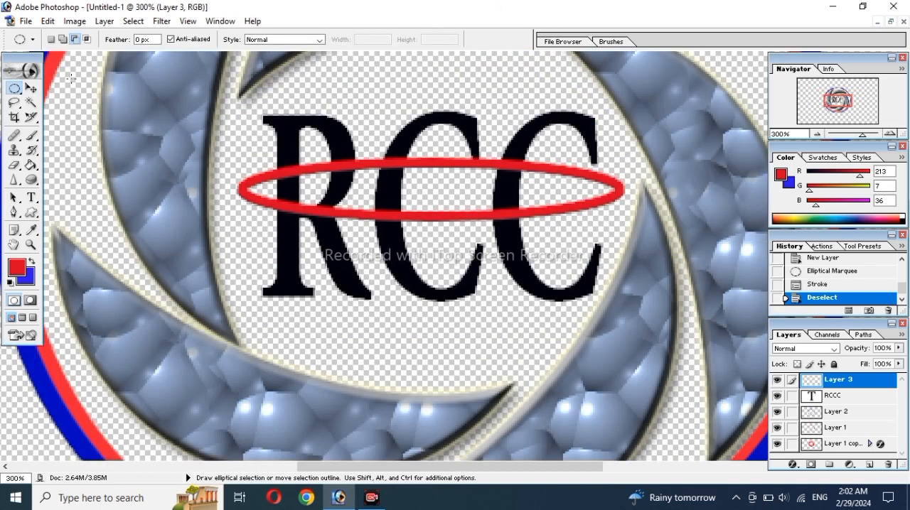
left_click(16, 166)
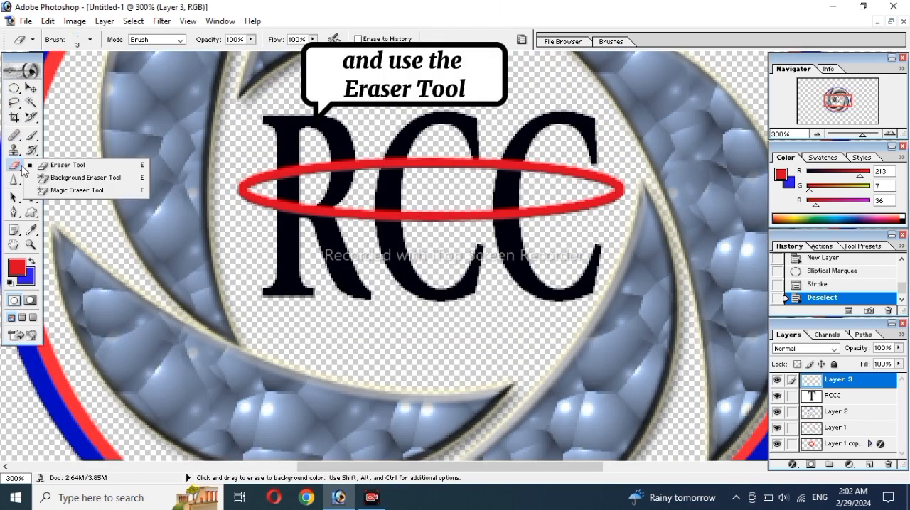
left_click(43, 165)
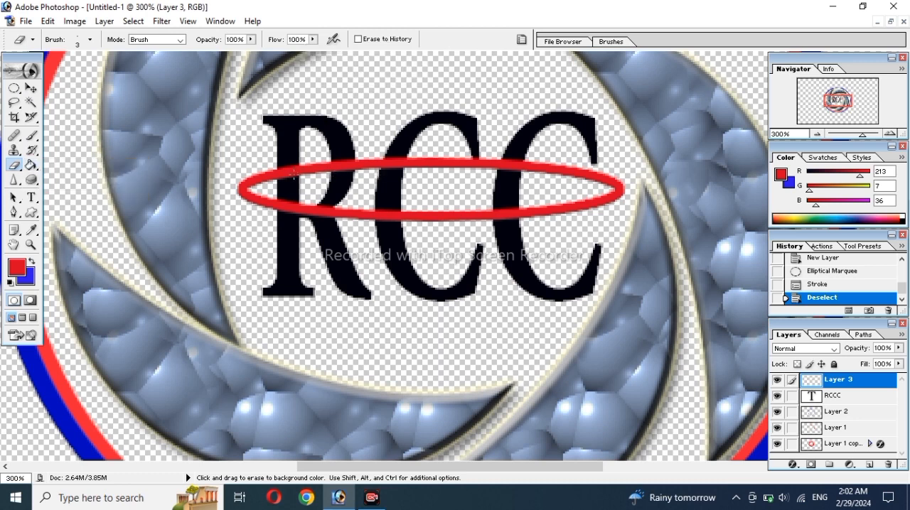
left_click_drag(294, 174, 282, 178)
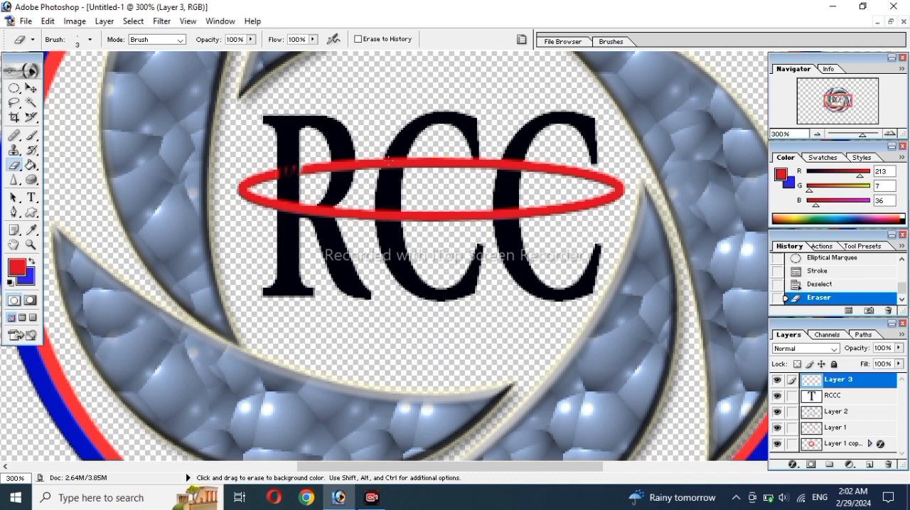
mouse_move(384, 172)
left_mouse_down()
mouse_move(401, 147)
mouse_move(396, 161)
left_mouse_up()
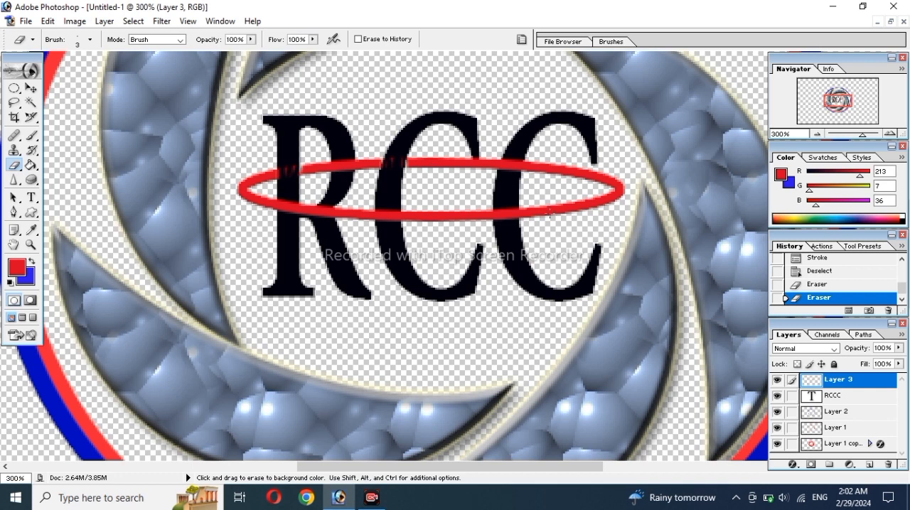
Step: Erase the red ellipse's lower arc where it crosses the last C and the R
mouse_move(520, 221)
left_mouse_down()
mouse_move(517, 208)
mouse_move(503, 208)
left_mouse_up()
key("ctrl+z")
left_click(500, 219)
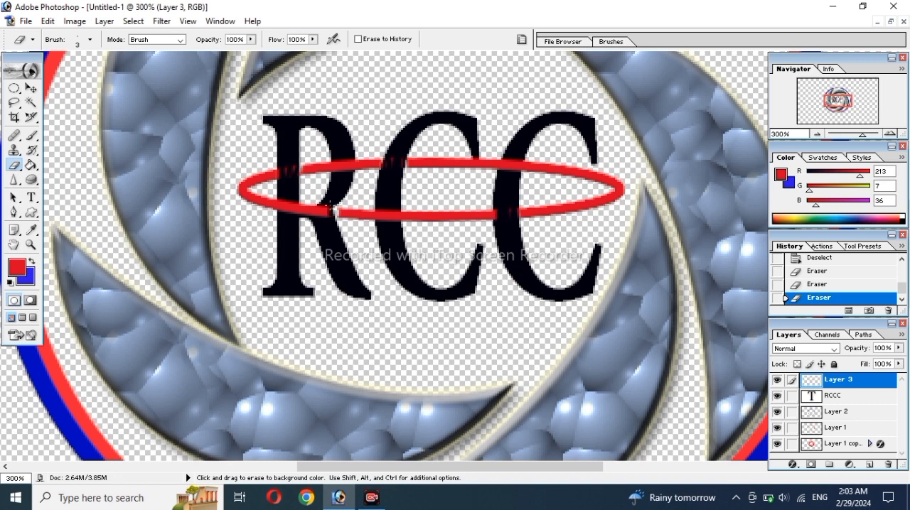
mouse_move(321, 211)
left_mouse_down()
mouse_move(288, 203)
mouse_move(298, 210)
left_mouse_up()
key("ctrl+z")
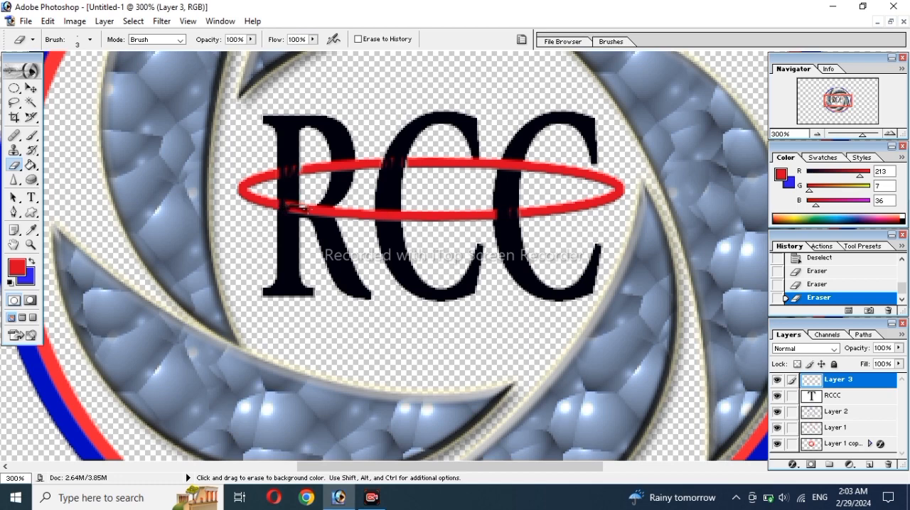
mouse_move(322, 211)
left_mouse_down()
mouse_move(294, 207)
mouse_move(331, 217)
left_mouse_up()
scroll(350, 273, "down", 1)
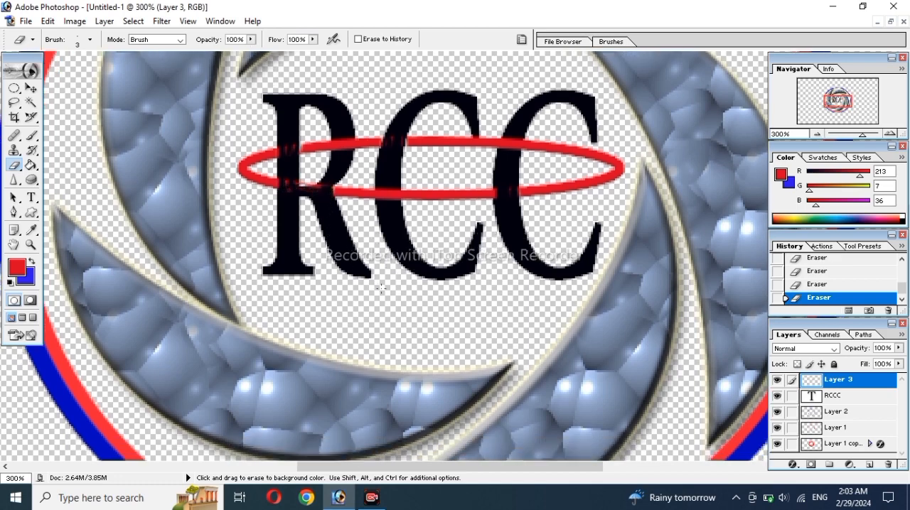
key("ctrl+minus")
key("ctrl+minus")
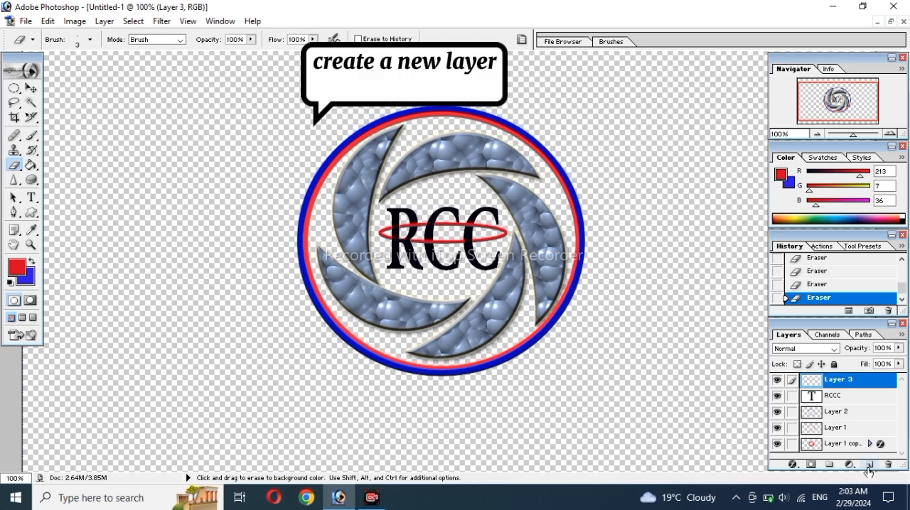
Step: On a new layer, add the red Minion Bold text "COMPANY" in a wide text box below the circular logo
left_click(869, 464)
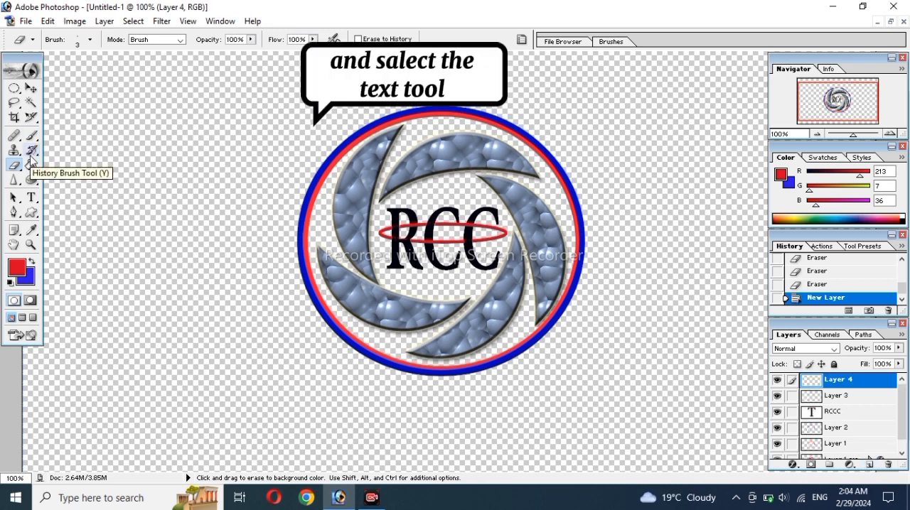
left_click(31, 197)
left_click_drag(365, 383, 753, 395)
type("COMPA")
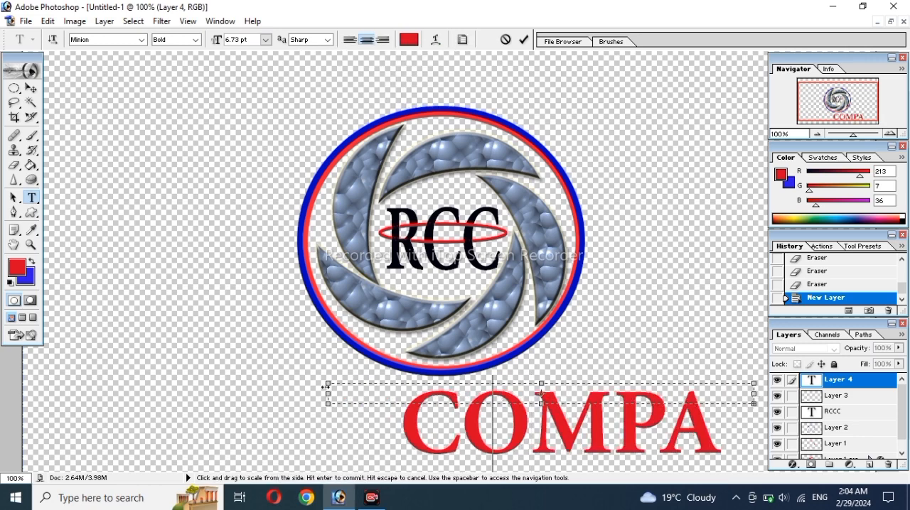
type("NY")
left_click_drag(367, 393, 233, 393)
key("ctrl+Return")
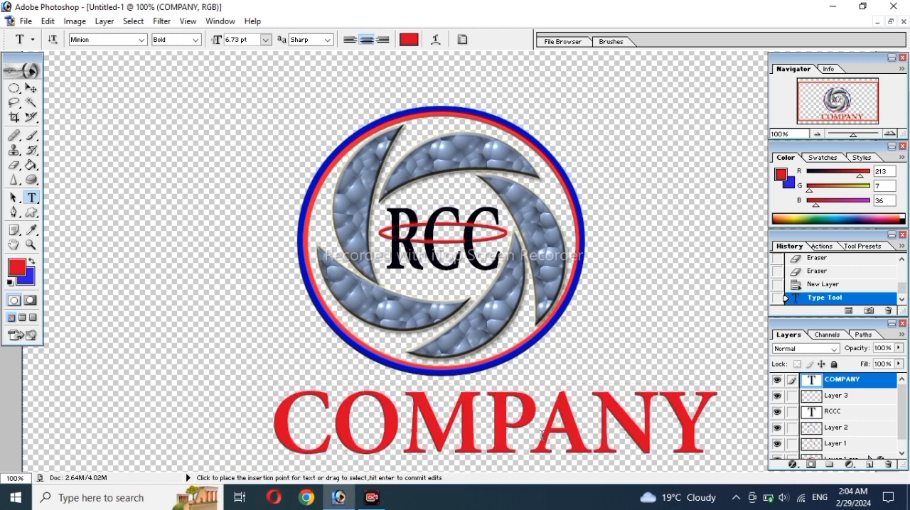
Step: Scale the COMPANY text to about 21.5% width and 28.1% height, and place it directly beneath the RCC lettering
key("ctrl+t")
left_click_drag(754, 384, 342, 402)
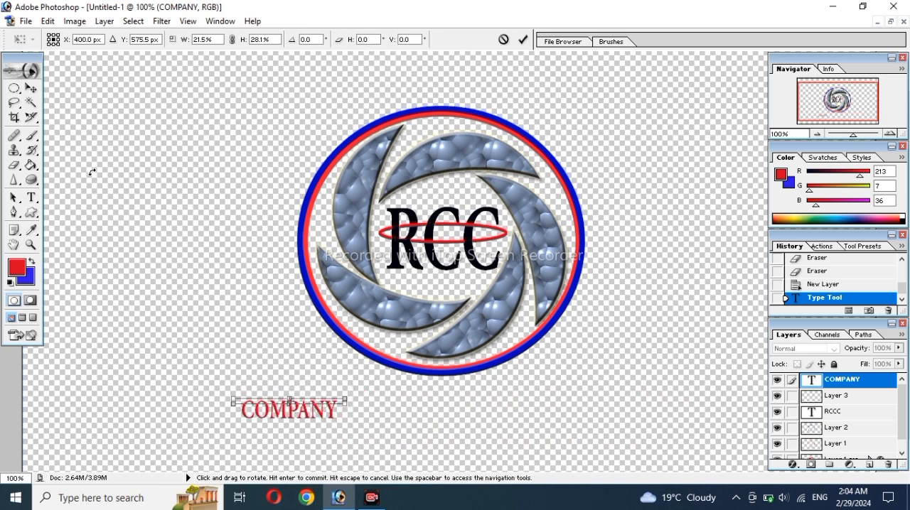
key("Return")
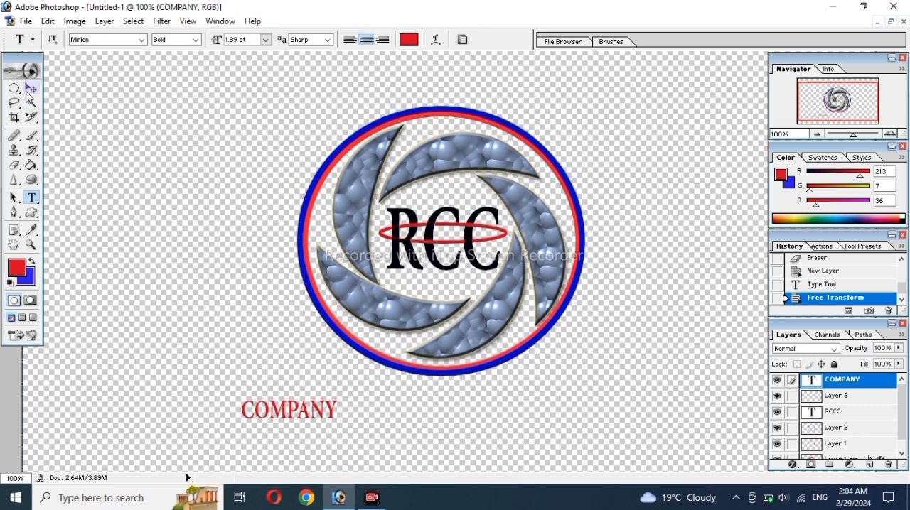
left_click(31, 88)
left_click_drag(269, 414, 419, 285)
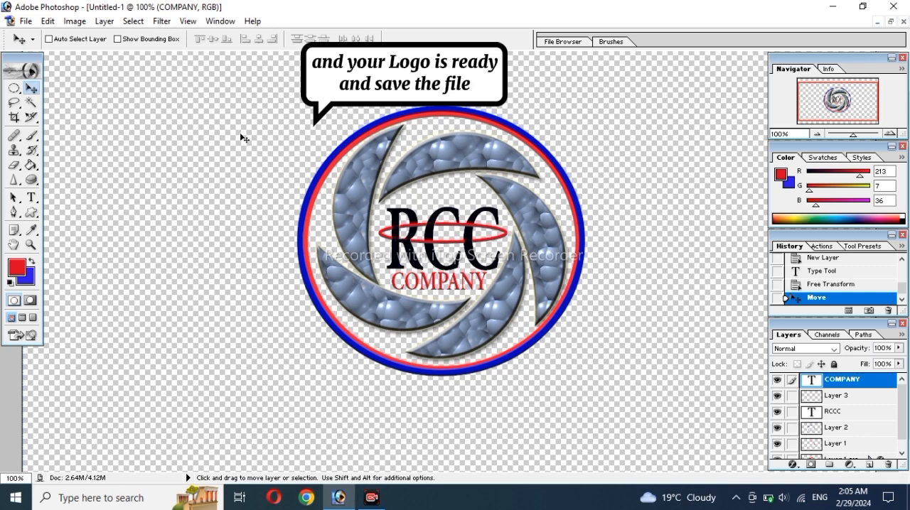
Step: Save the finished logo file
left_click(26, 20)
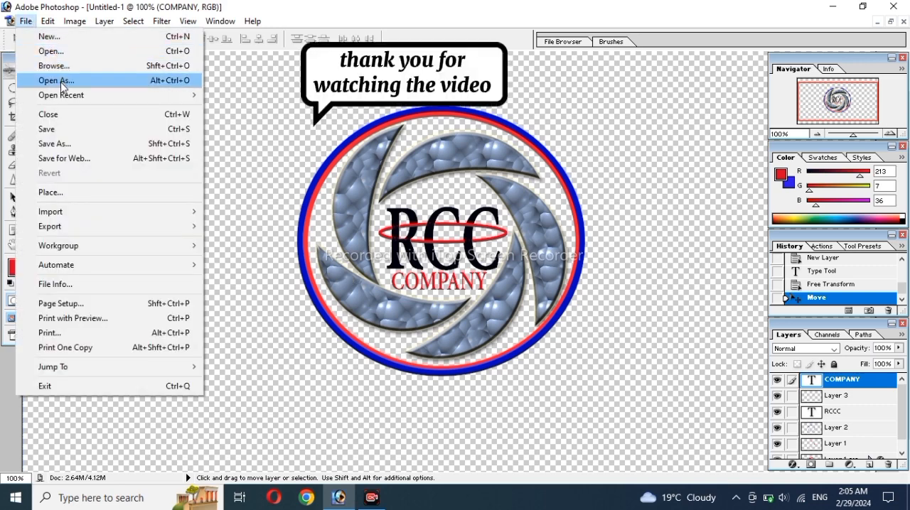